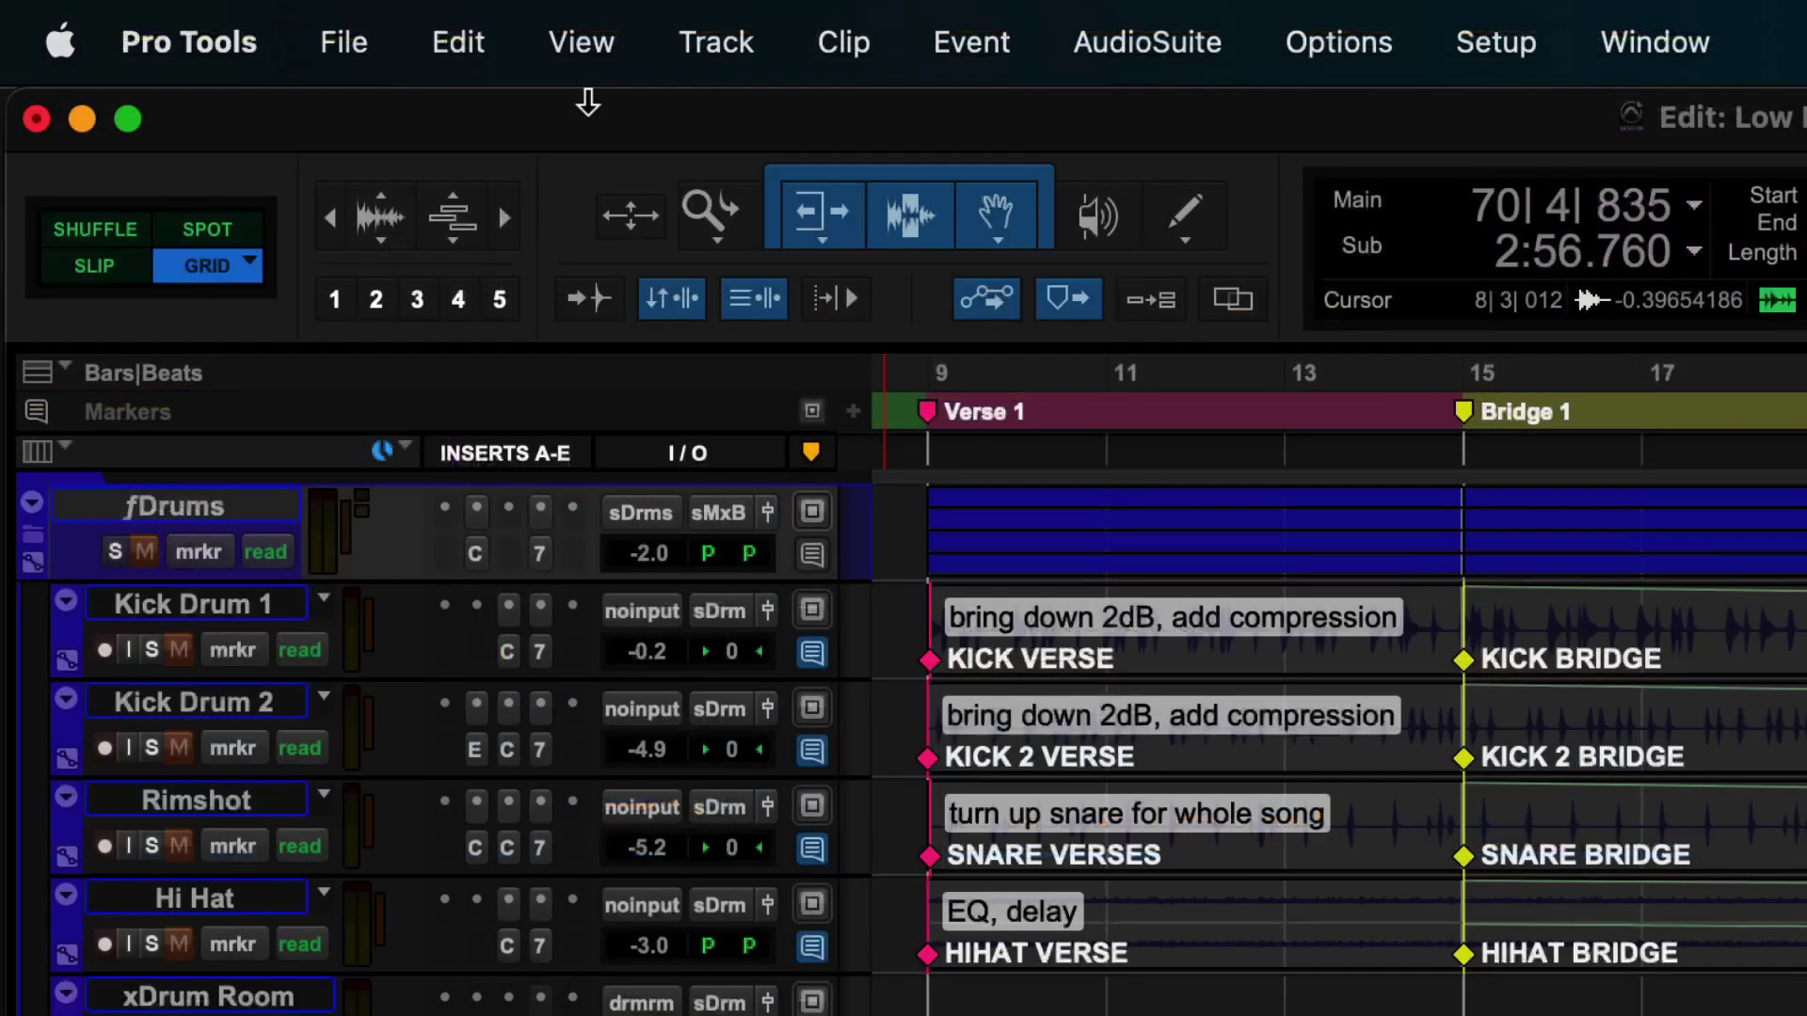
Toggle the track marker lanes off, on and off again with Shift+U, leaving them hidden
click(582, 43)
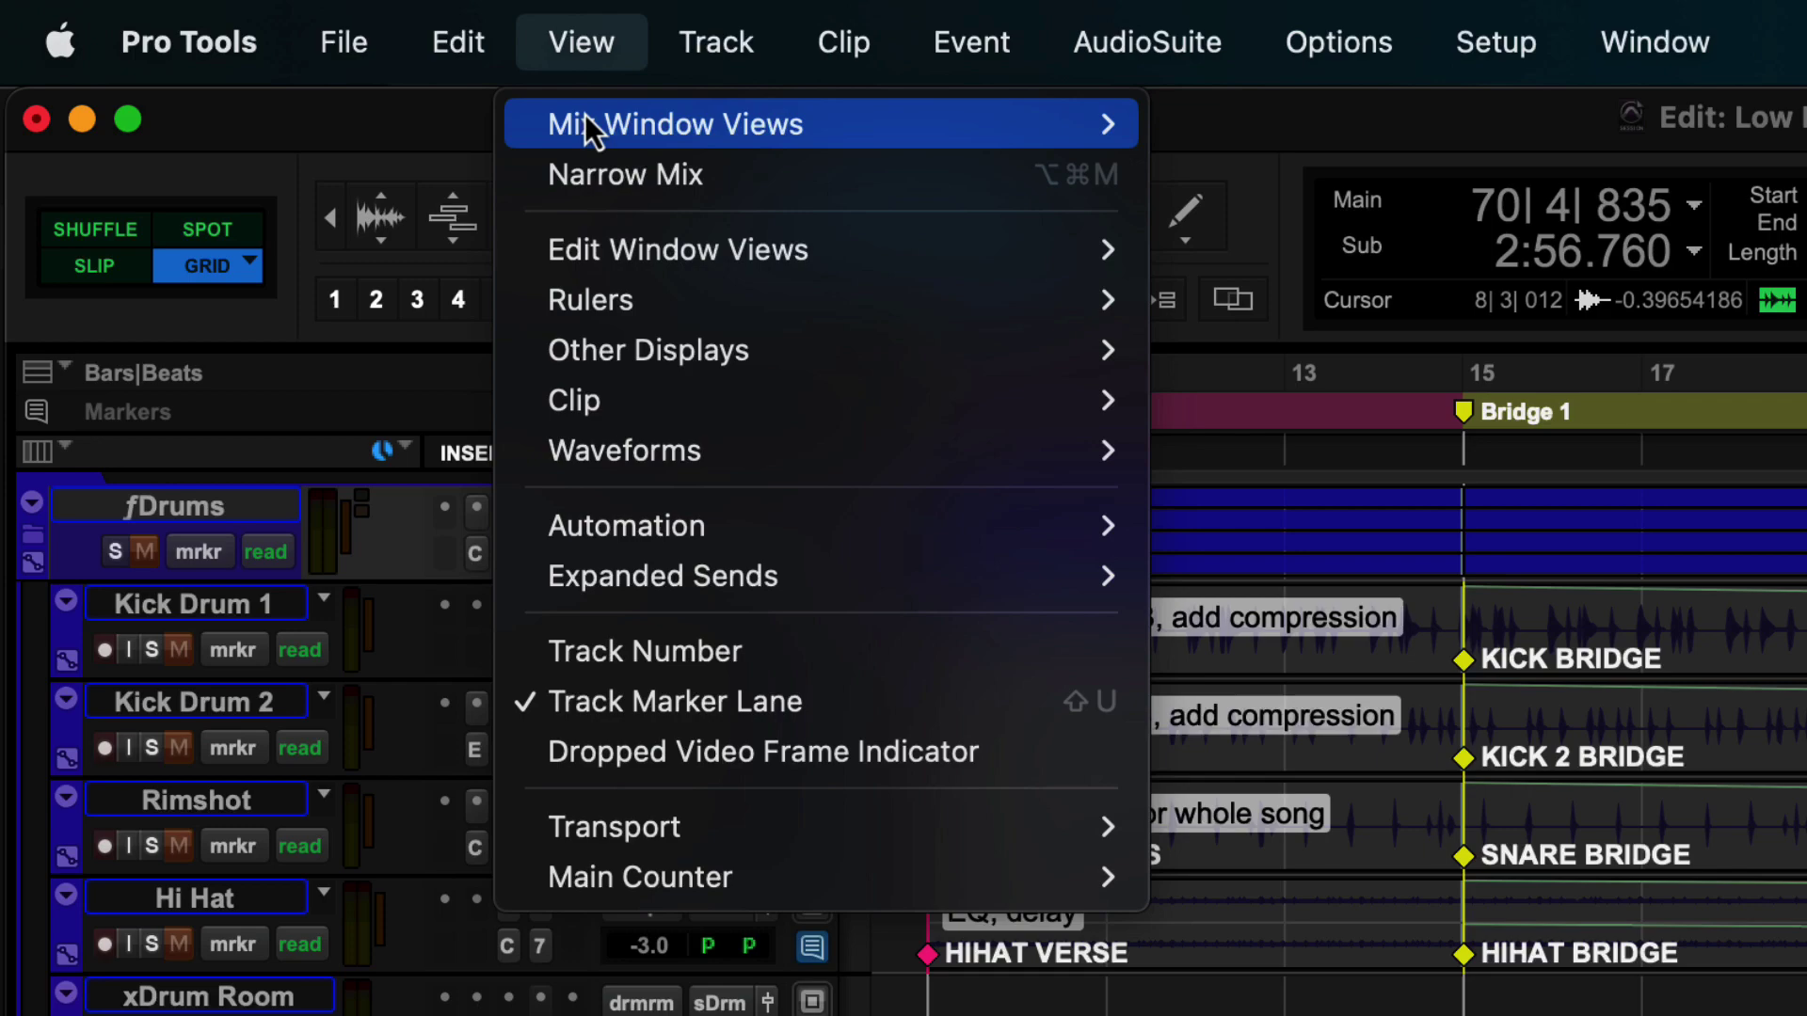
mouse_move(595, 248)
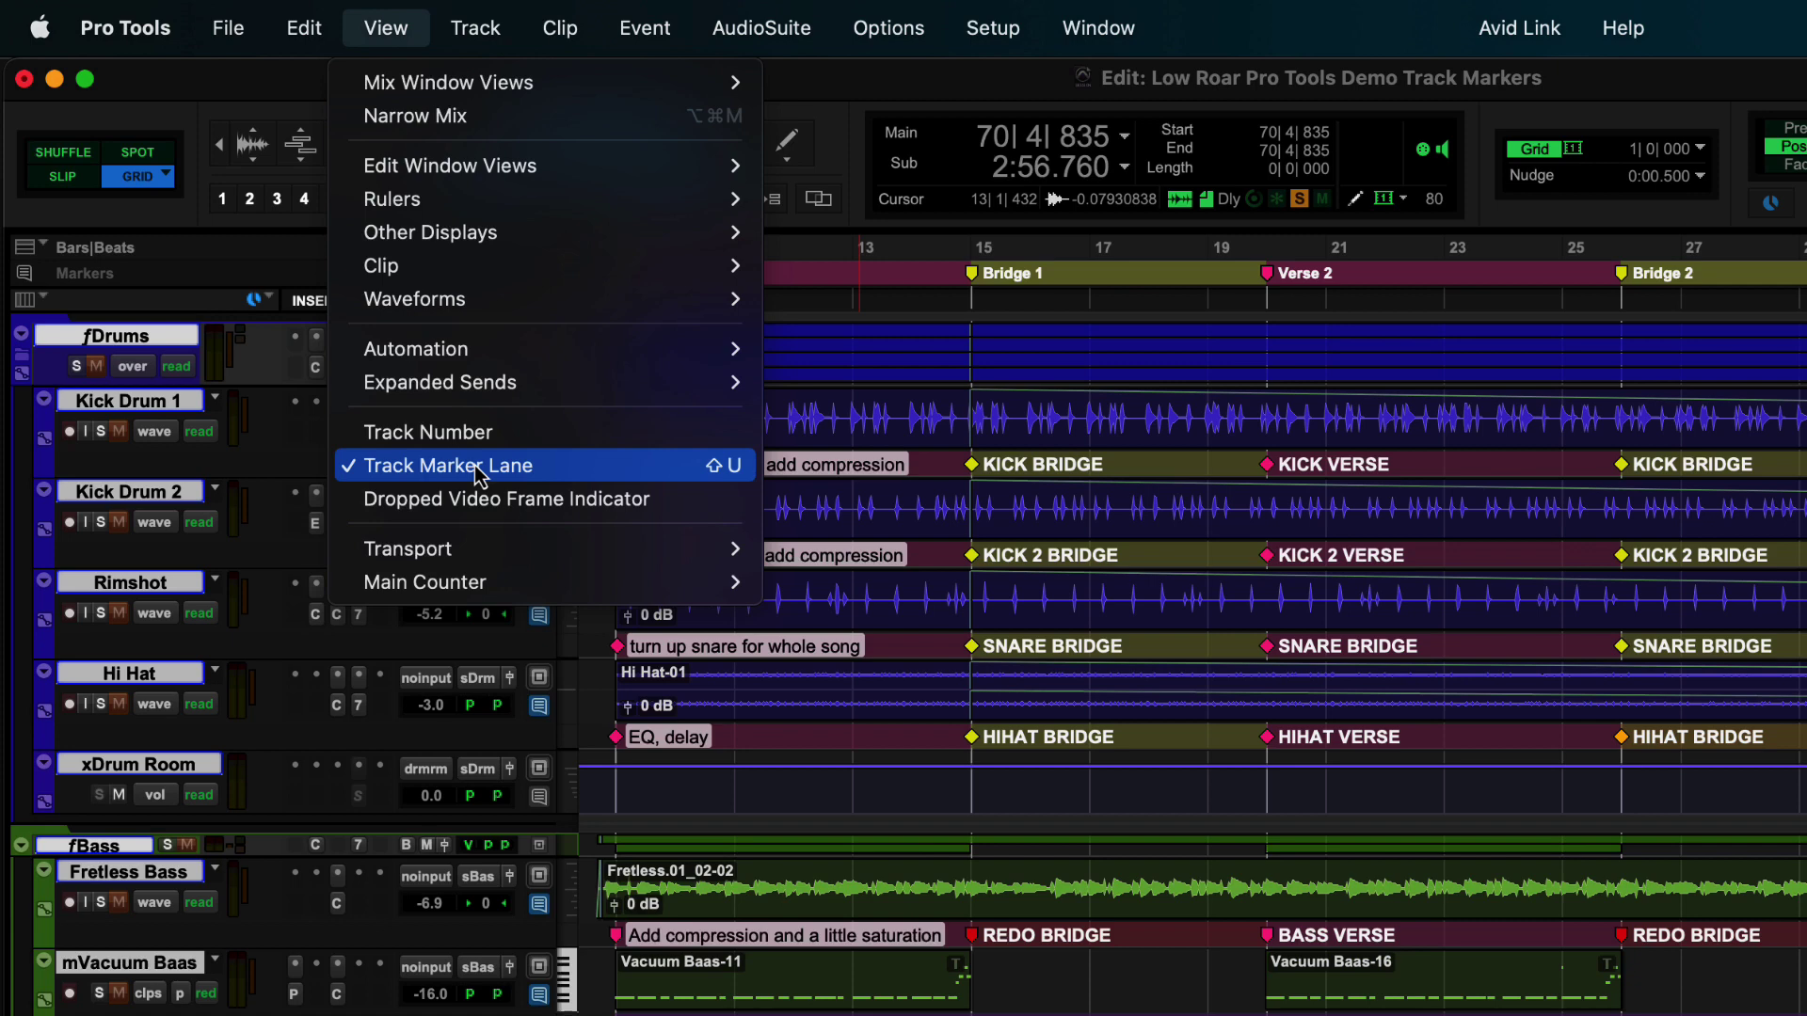
click(847, 386)
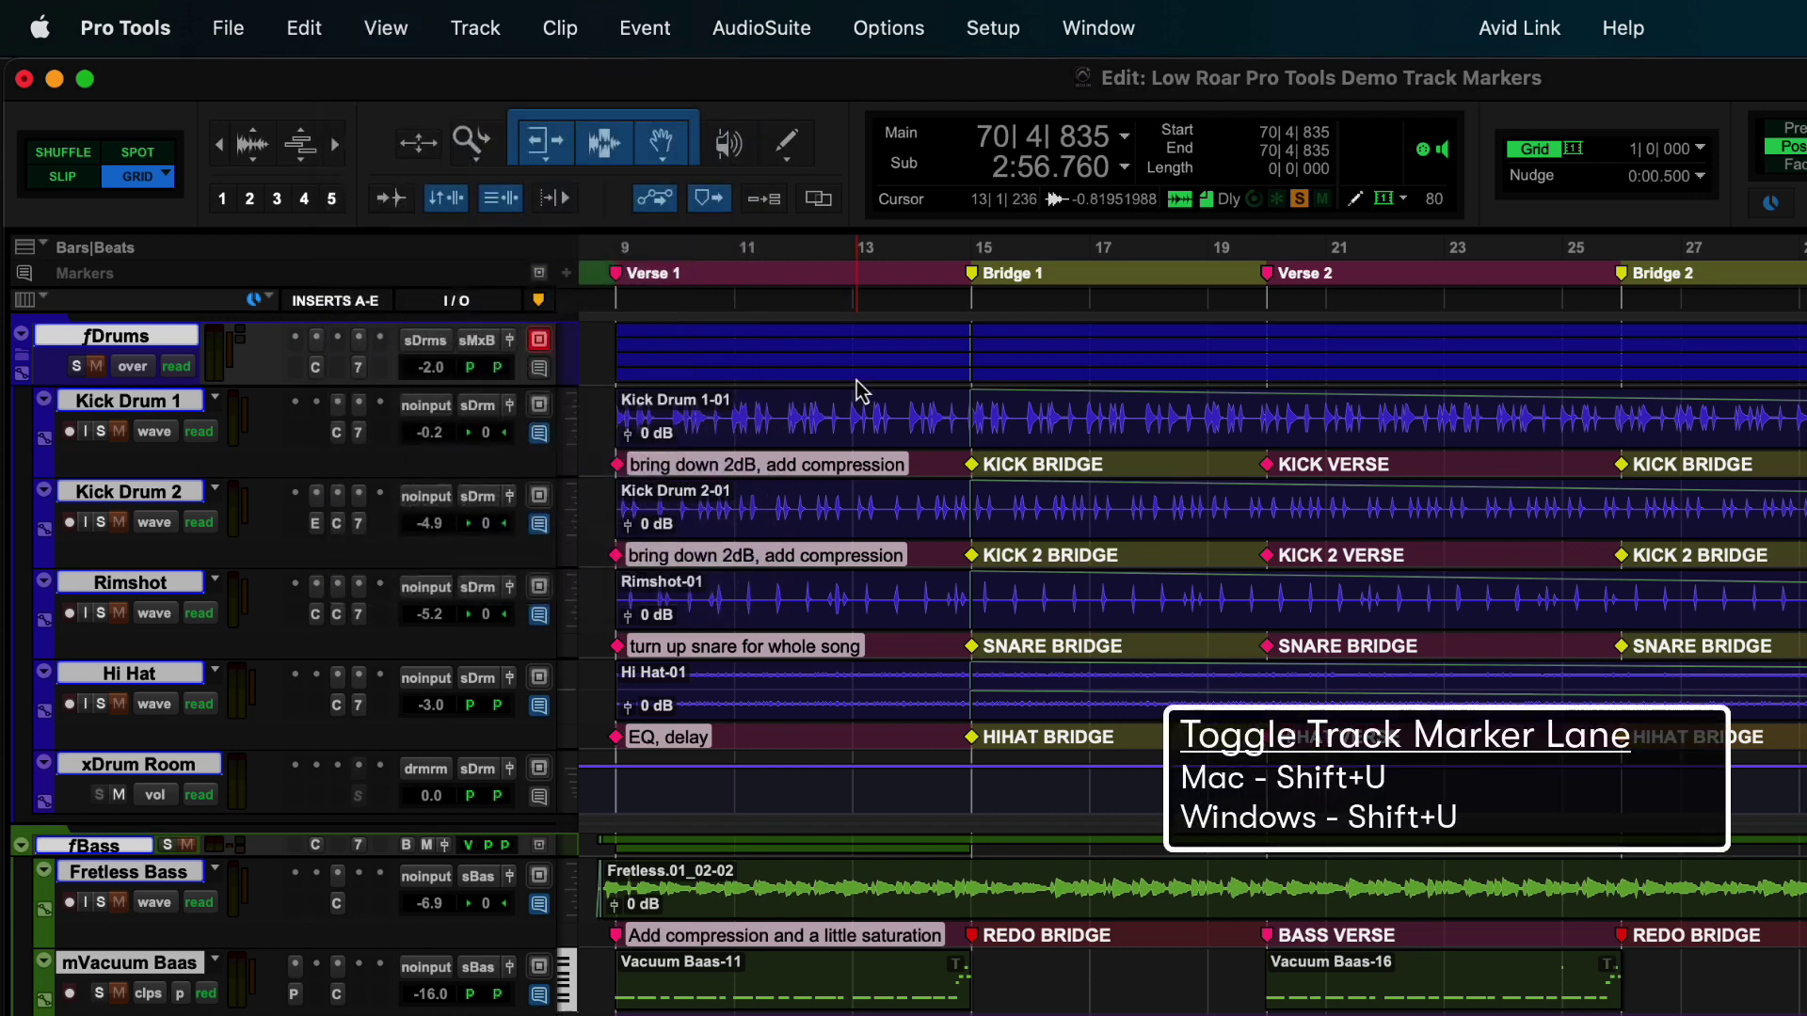
key(shift+u)
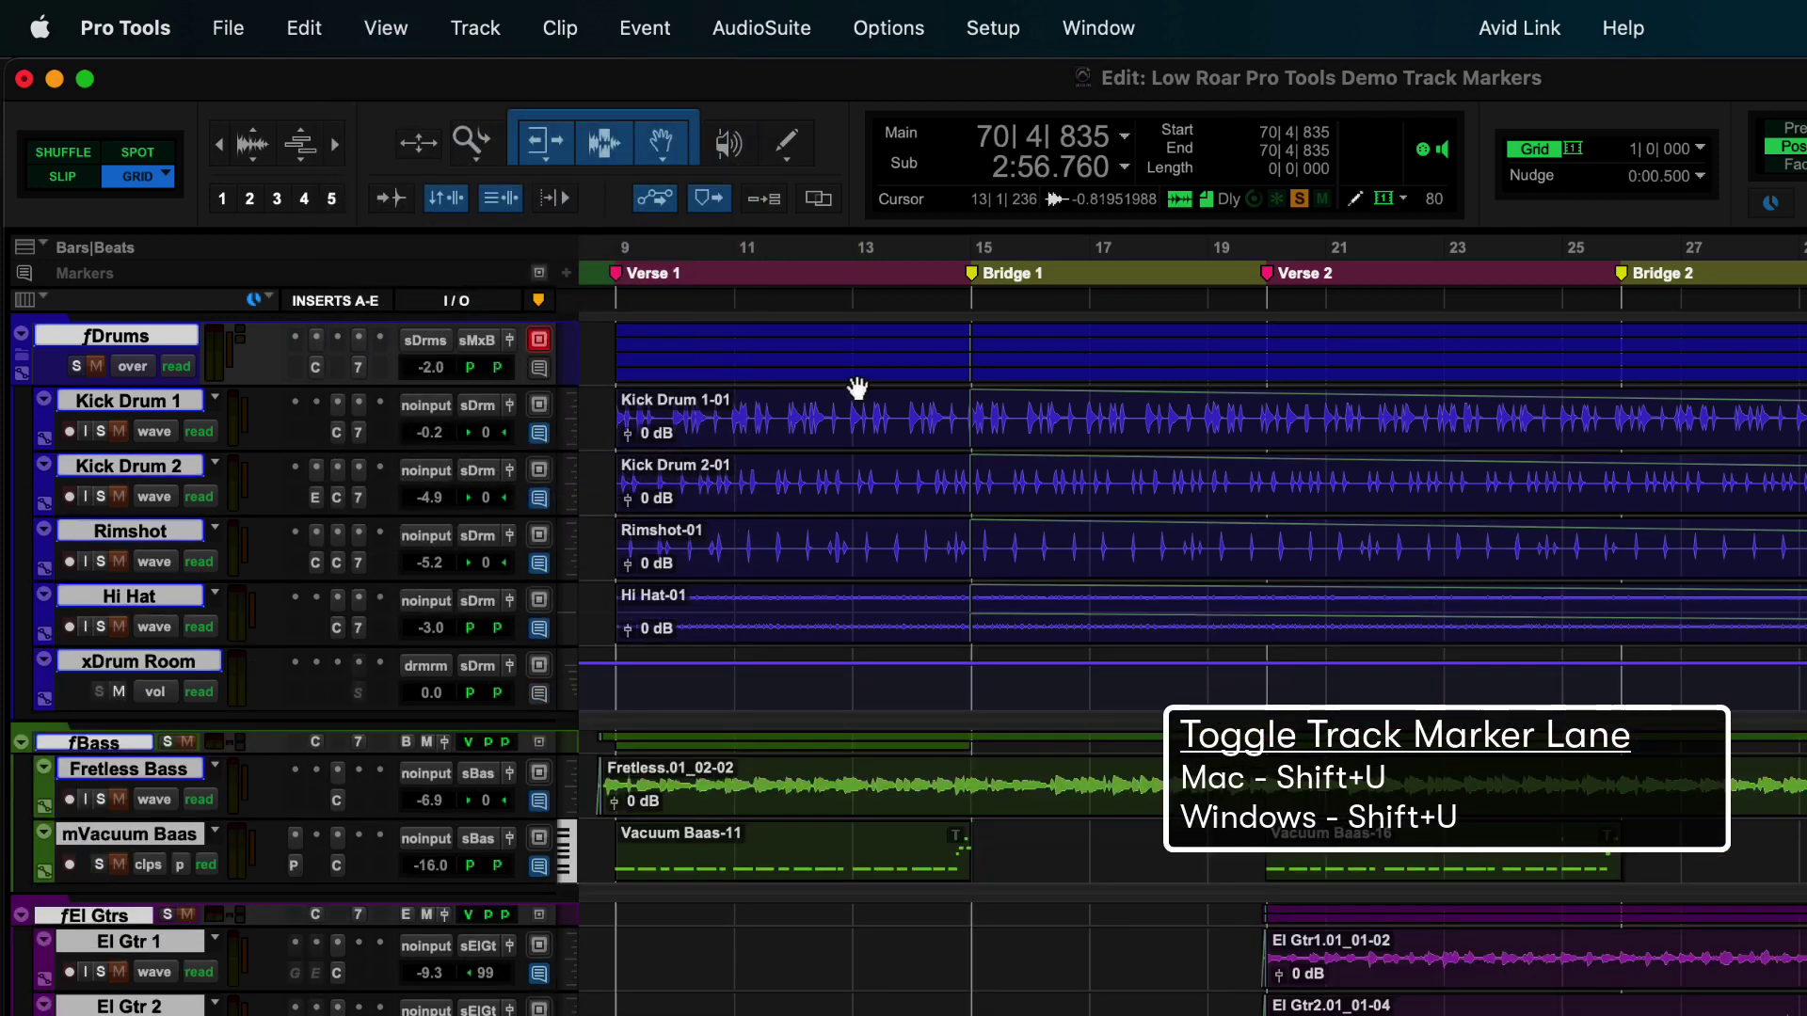
key(shift+u)
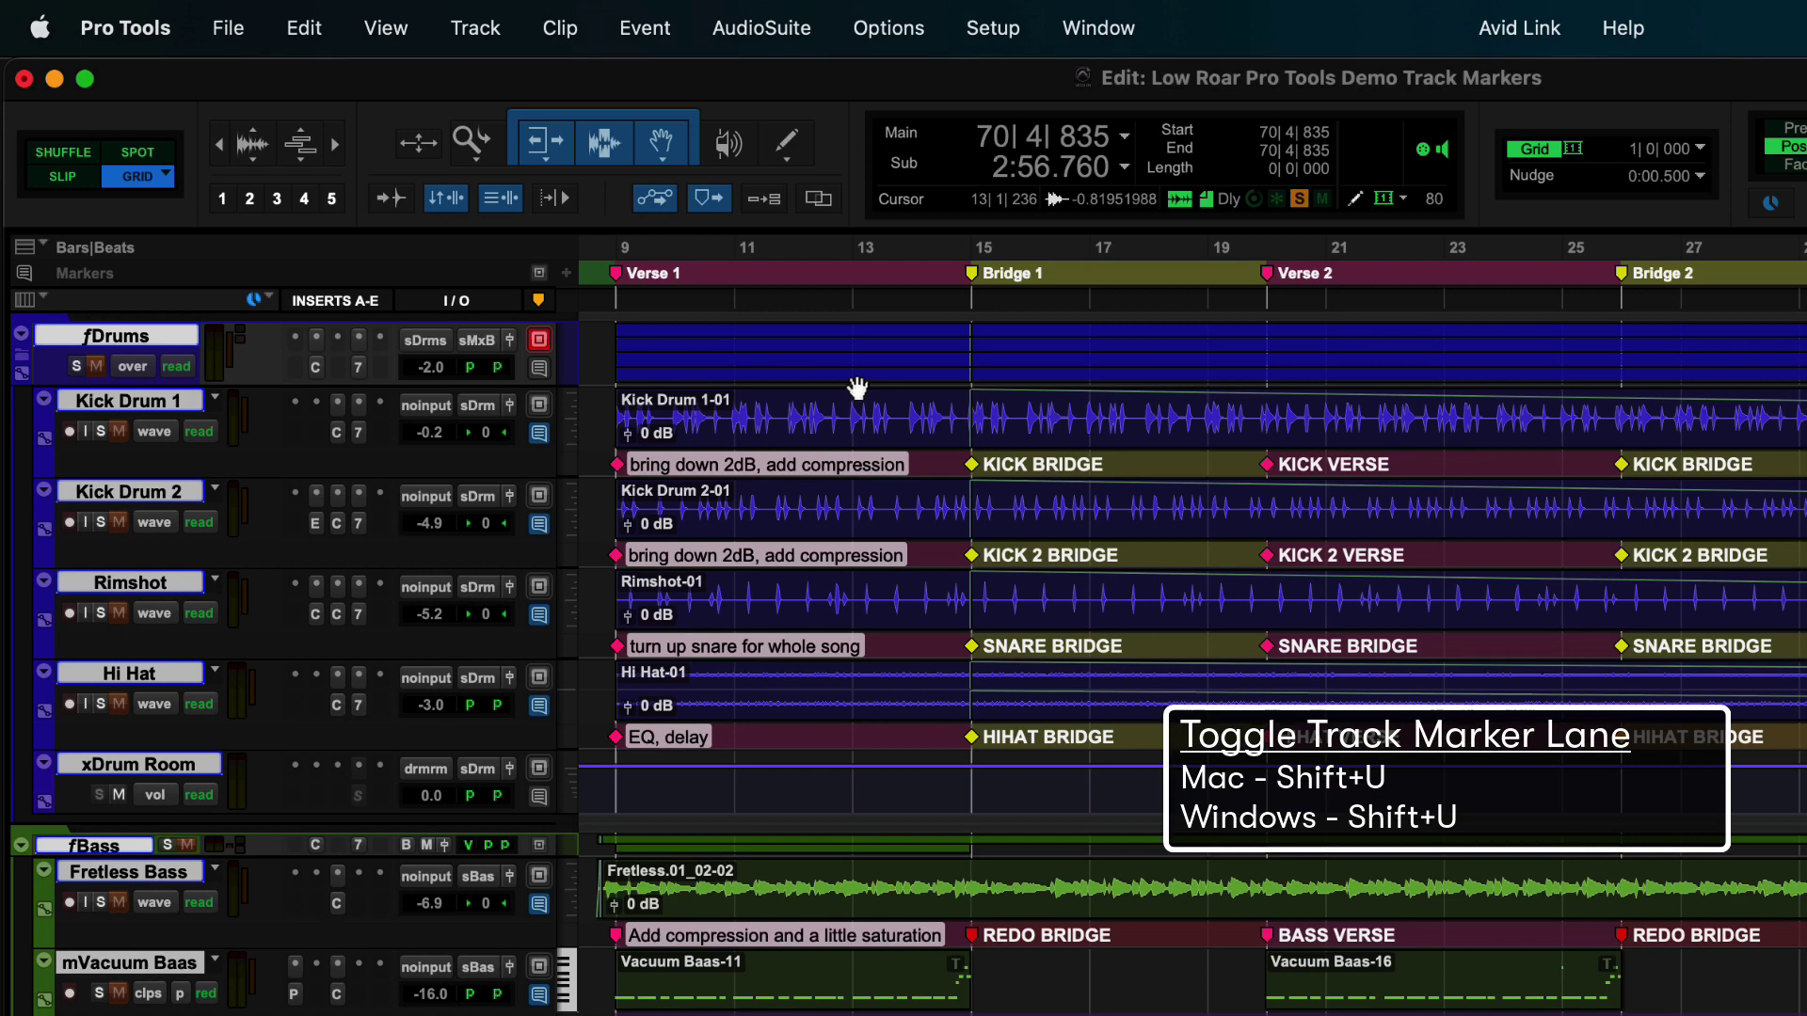
key(shift+u)
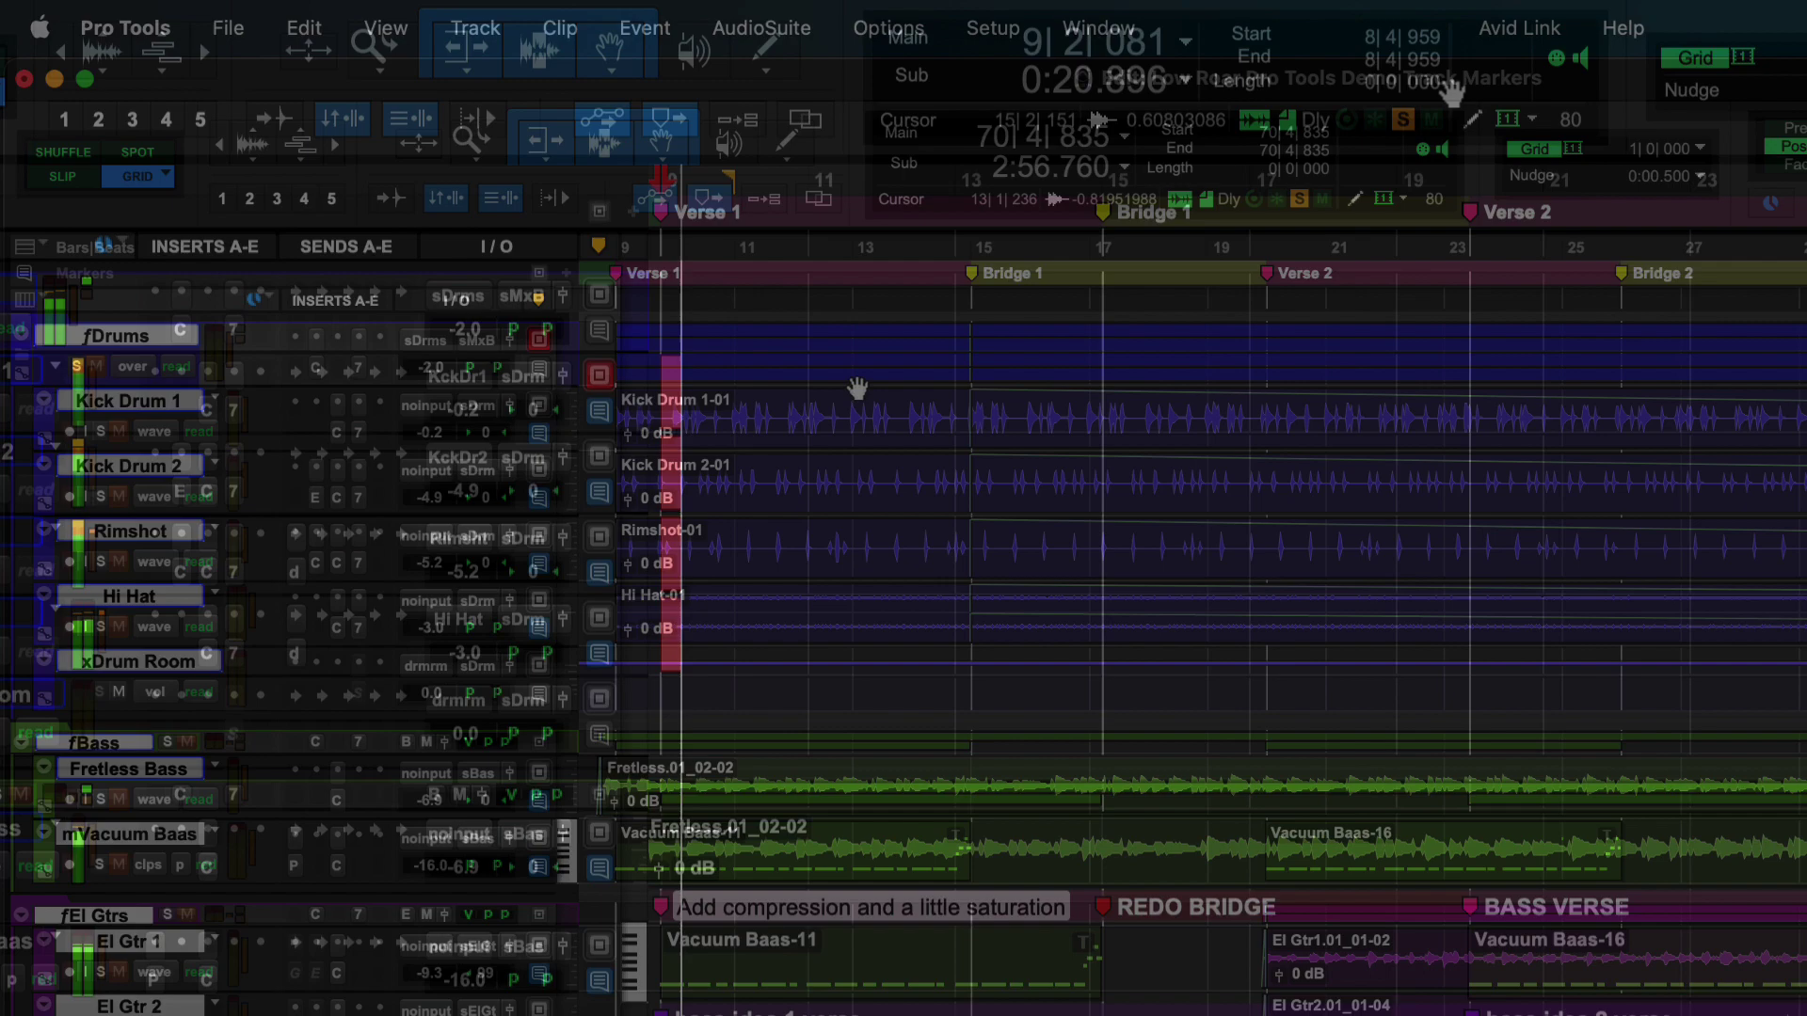
During playback, add markers 'compression', 'boost low end' and 'add reverb' on Kick Drum 1, Kick Drum 2 and Hi Hat
key(KP_Enter)
text(compression)
key(Return)
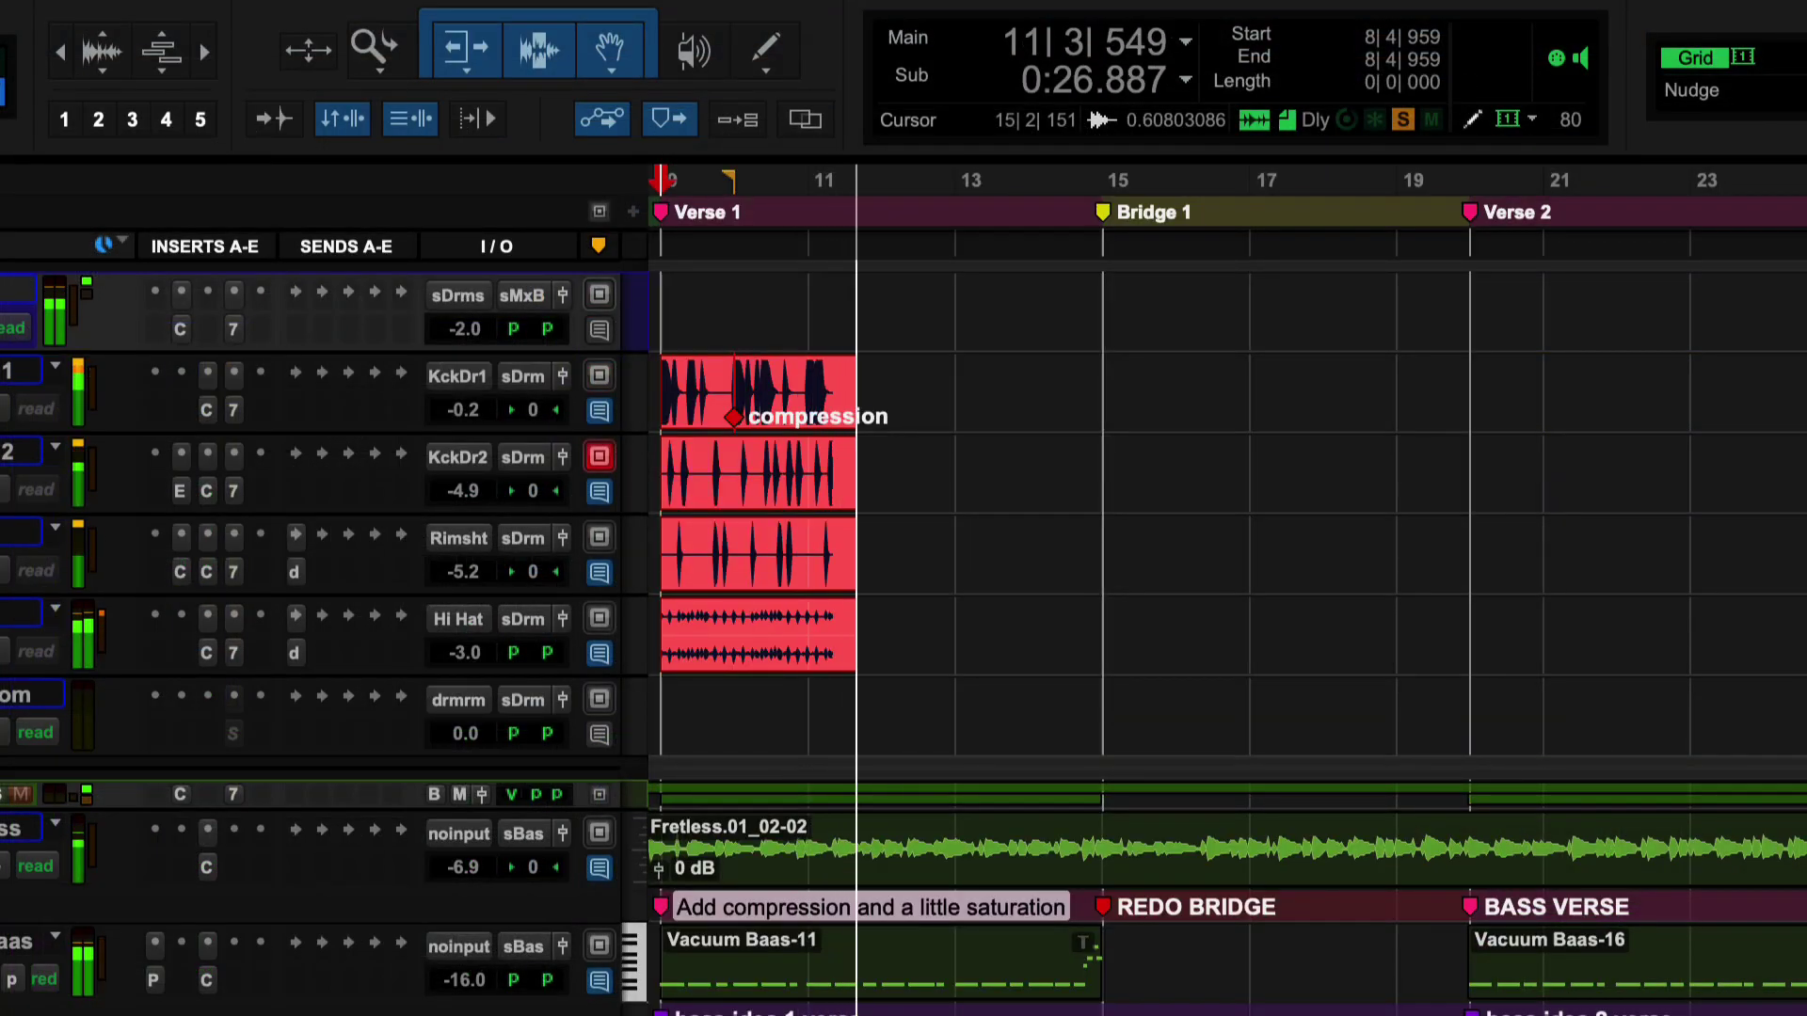
key(KP_Enter)
text(boost low end)
key(Return)
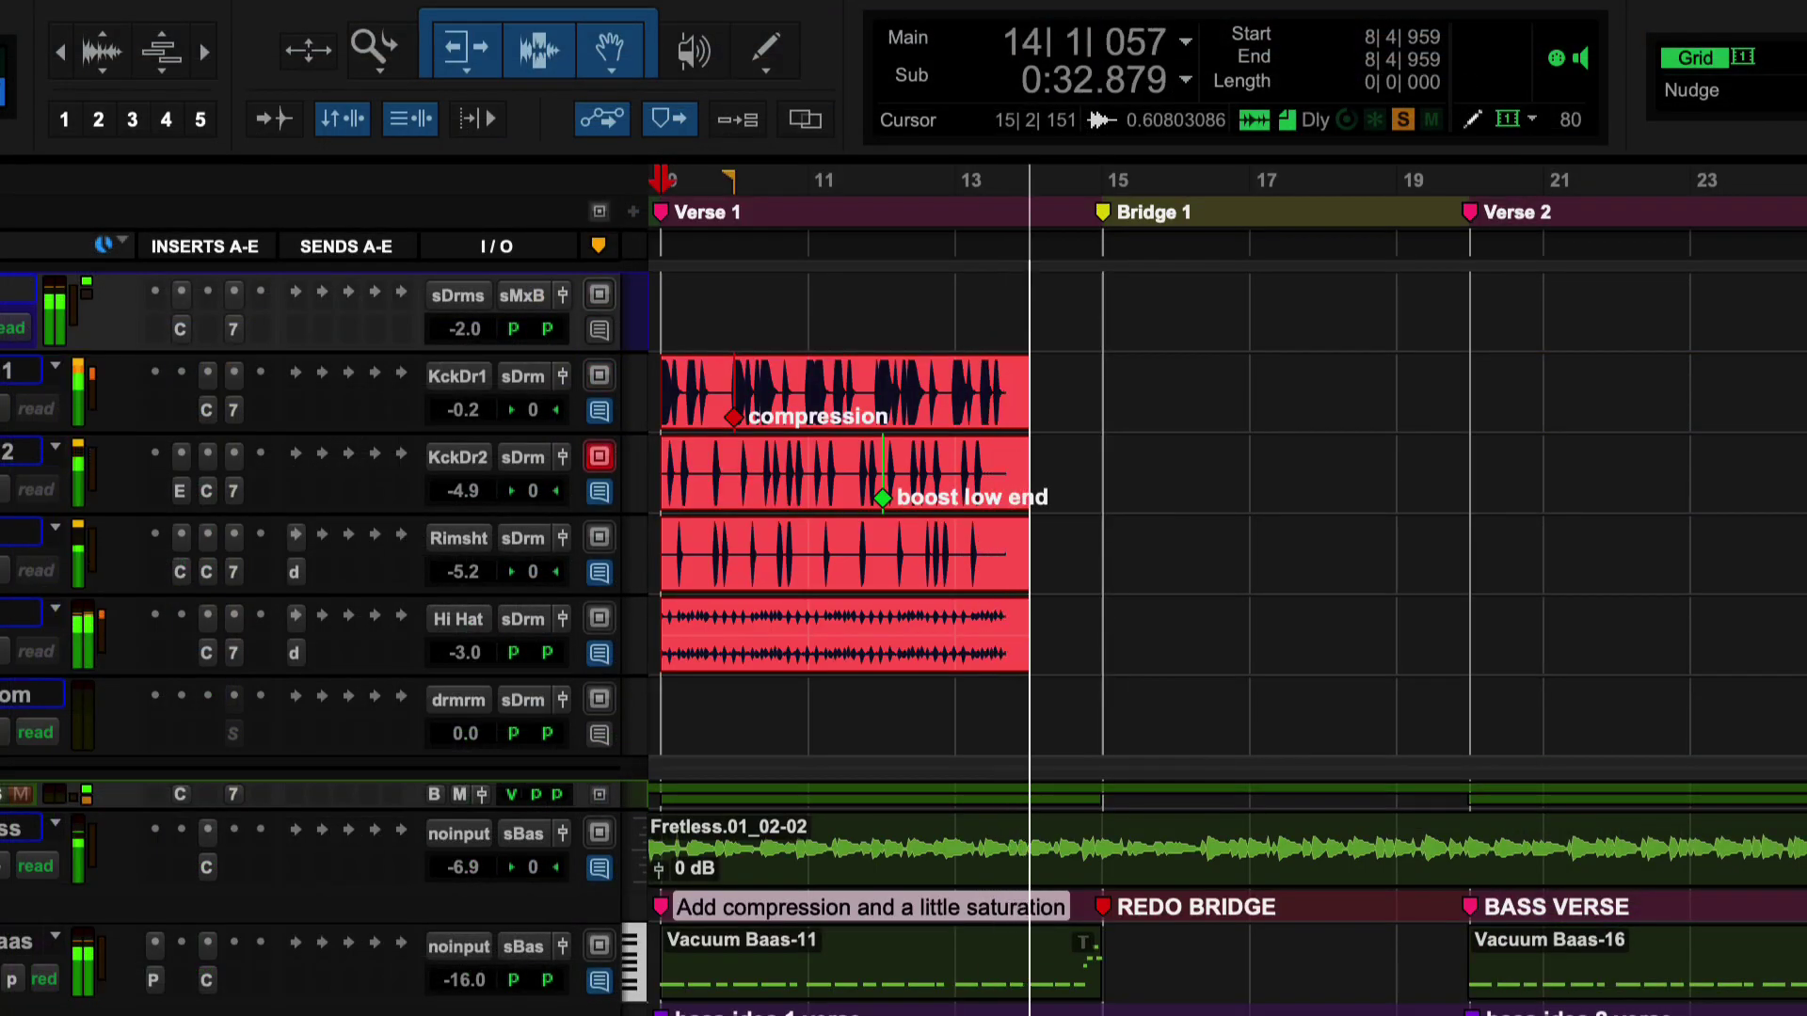
key(KP_Enter)
text(add reverb)
key(Return)
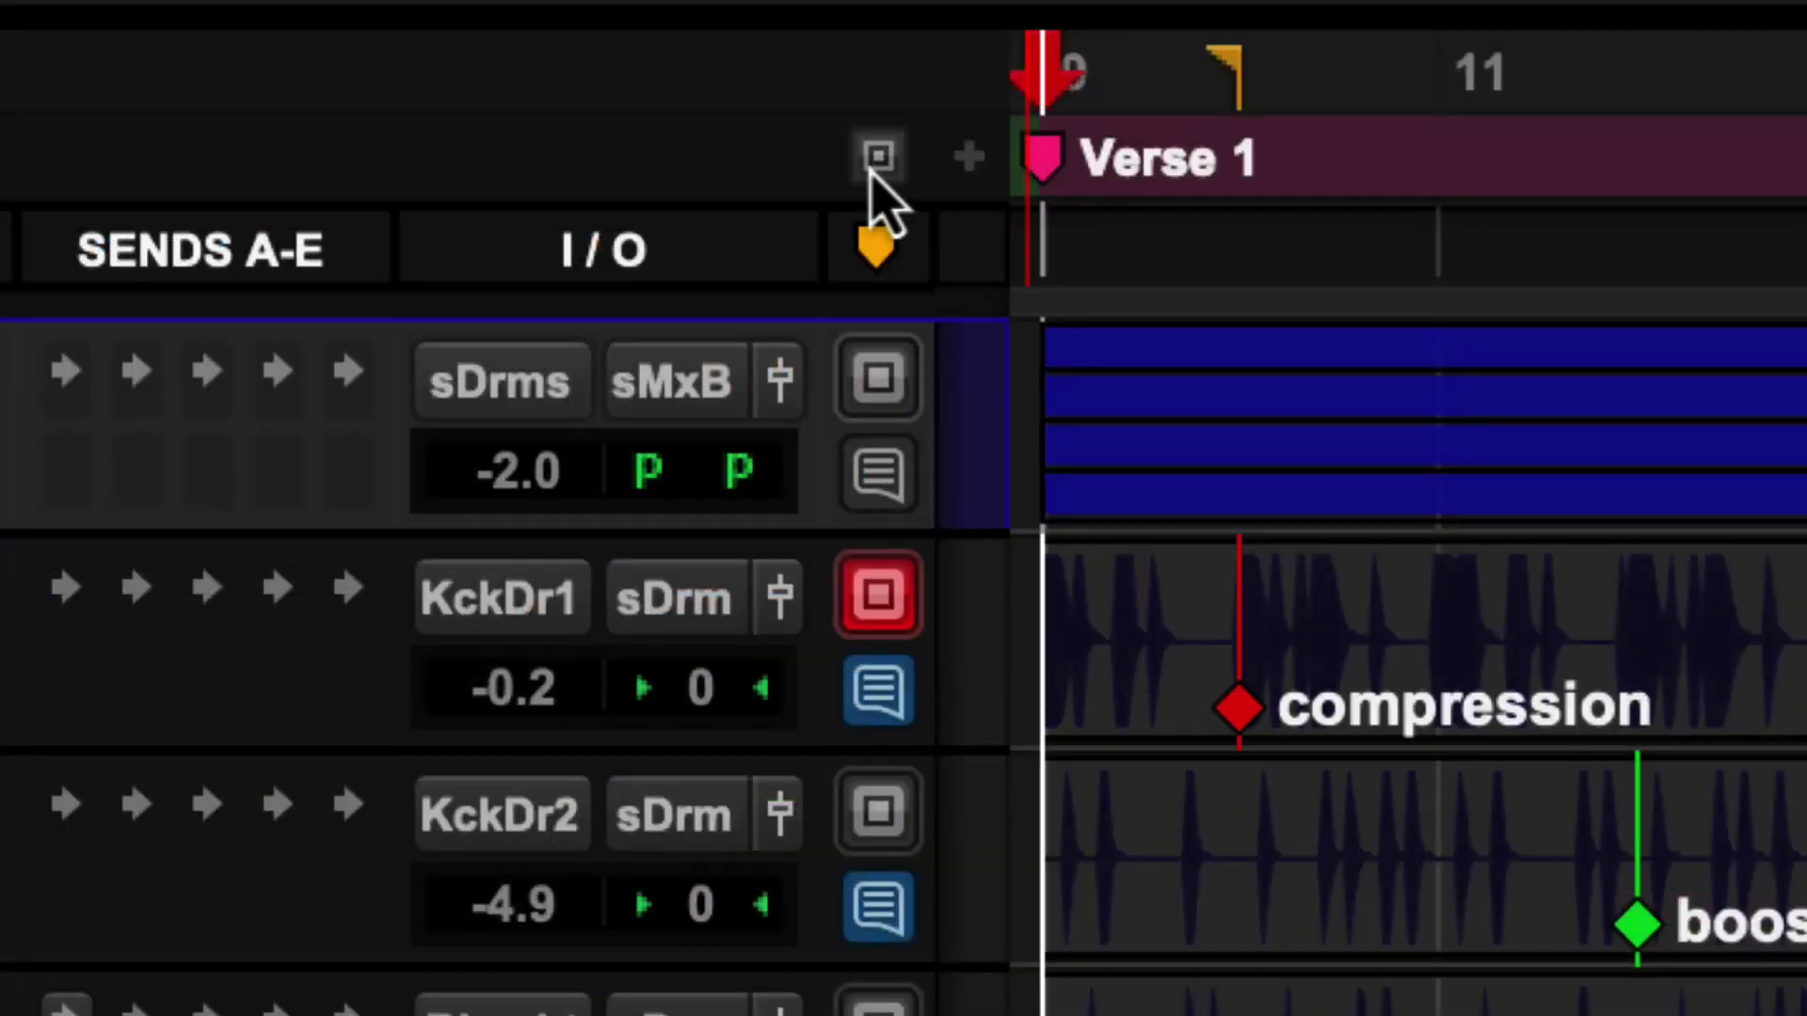
Move the new-marker target from the ruler down through the tracks to Kick Drum 2
click(877, 158)
key(shift+bracketright)
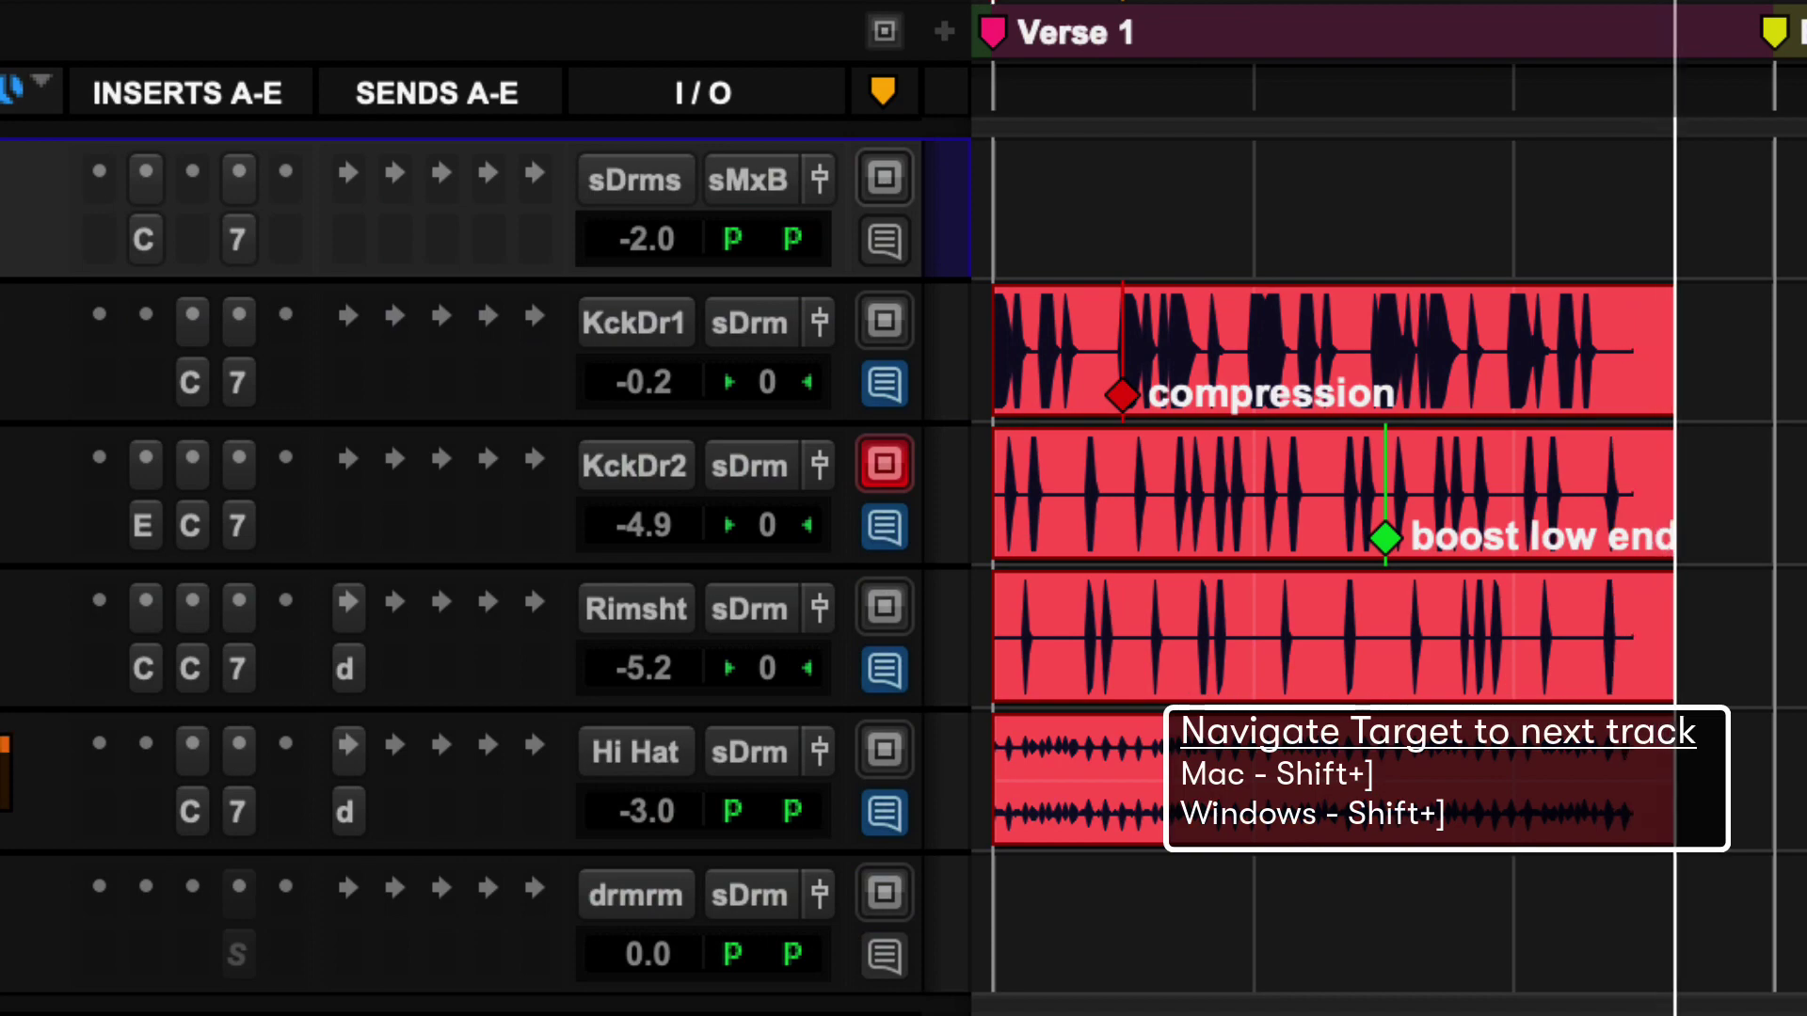
key(shift+bracketright)
key(shift+bracketright)
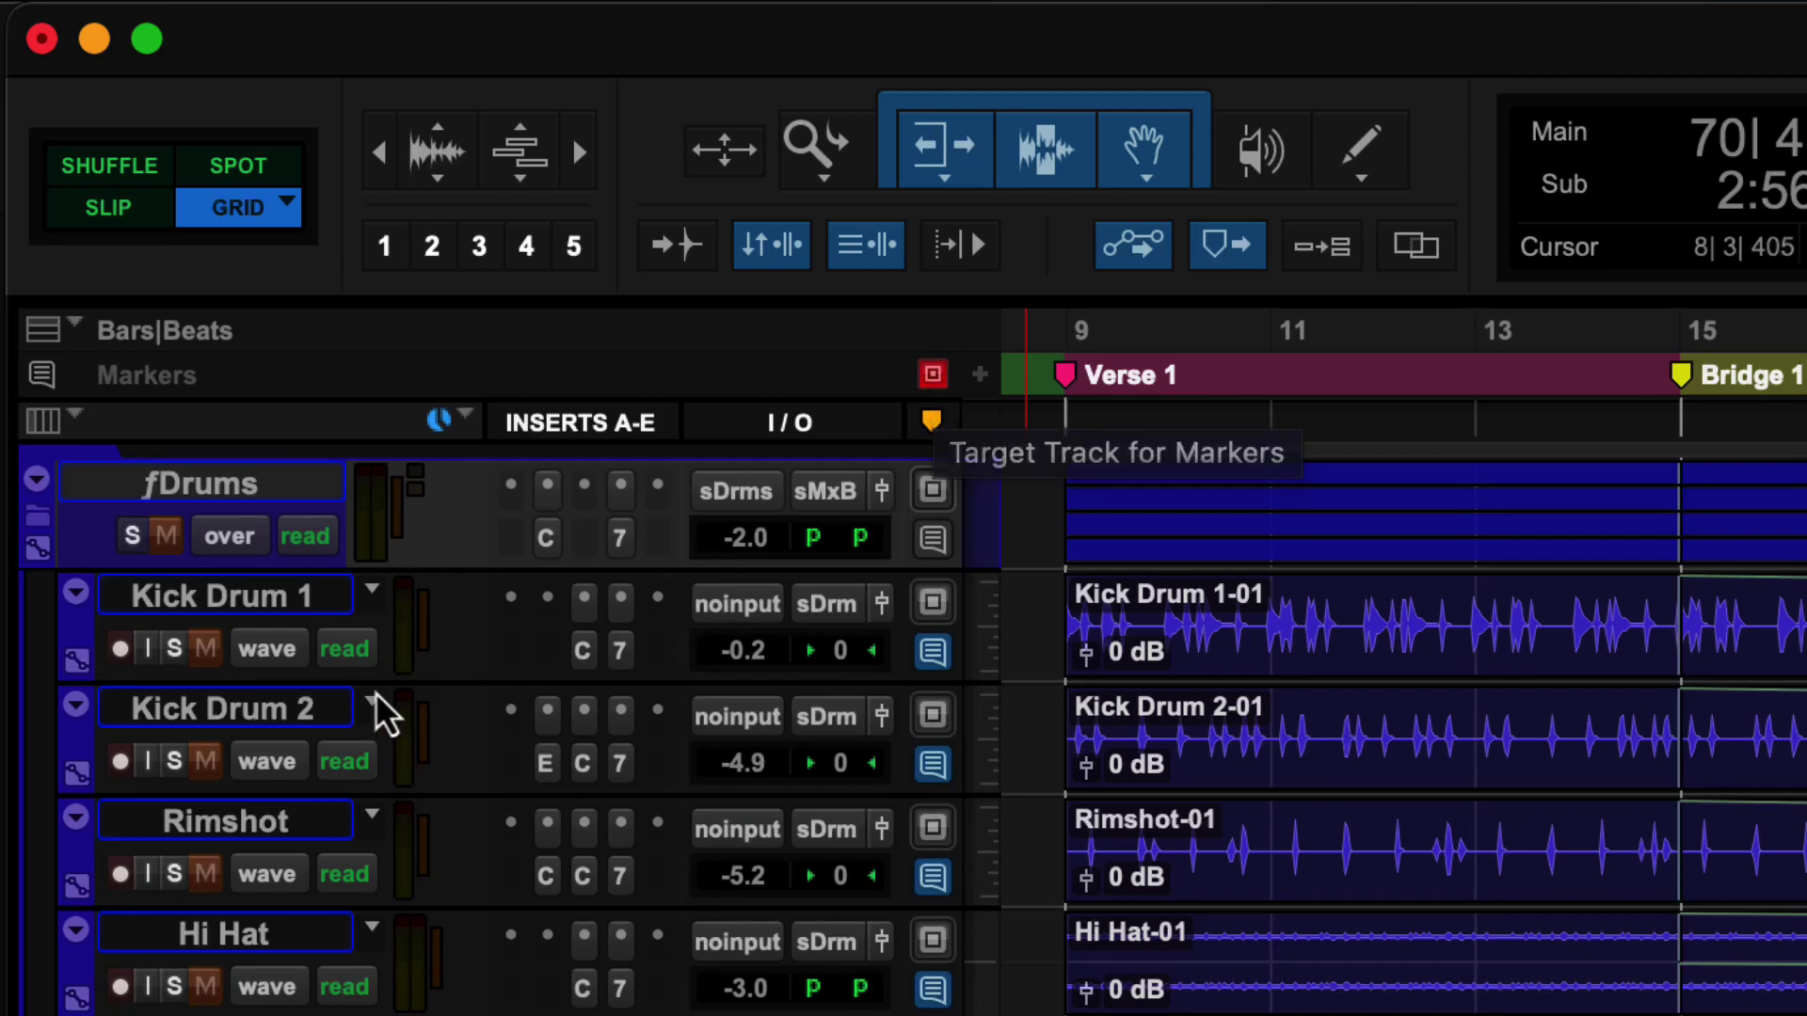
click(324, 729)
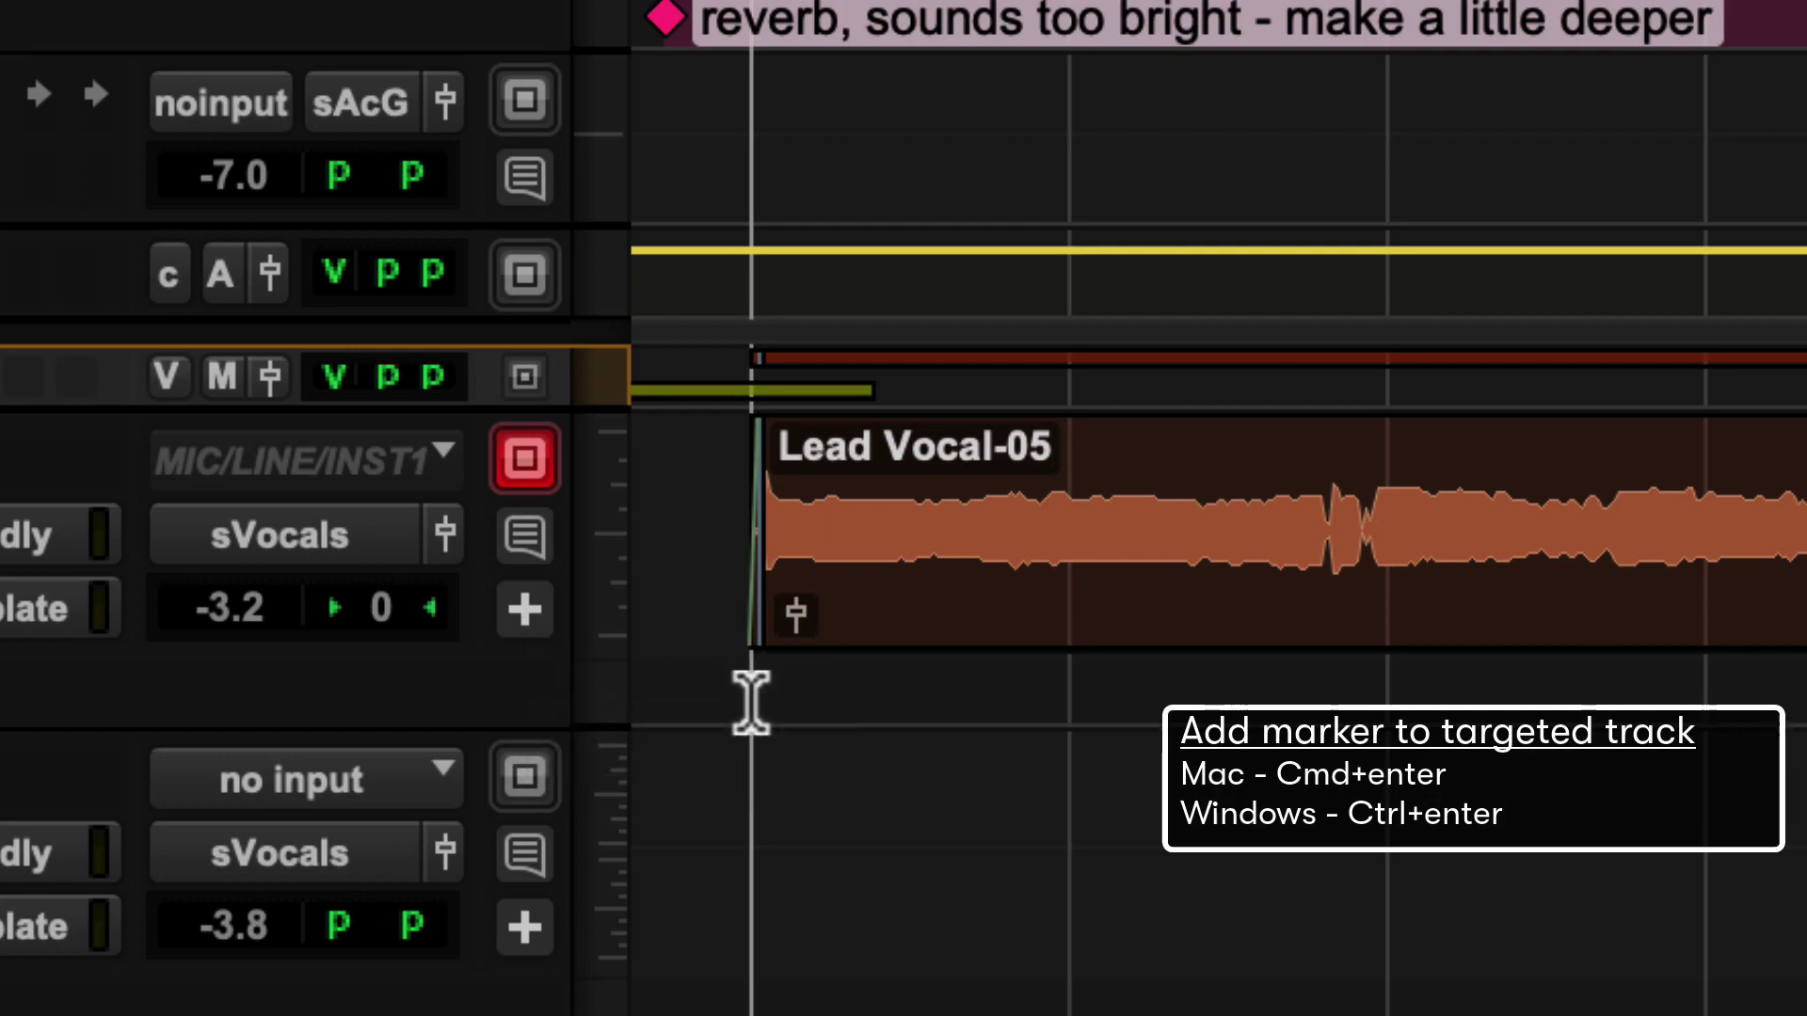
Add the marker 'When the walls are caving in my head' on track LV with a punch-in comment
key(ctrl+Return)
text(When the walls are)
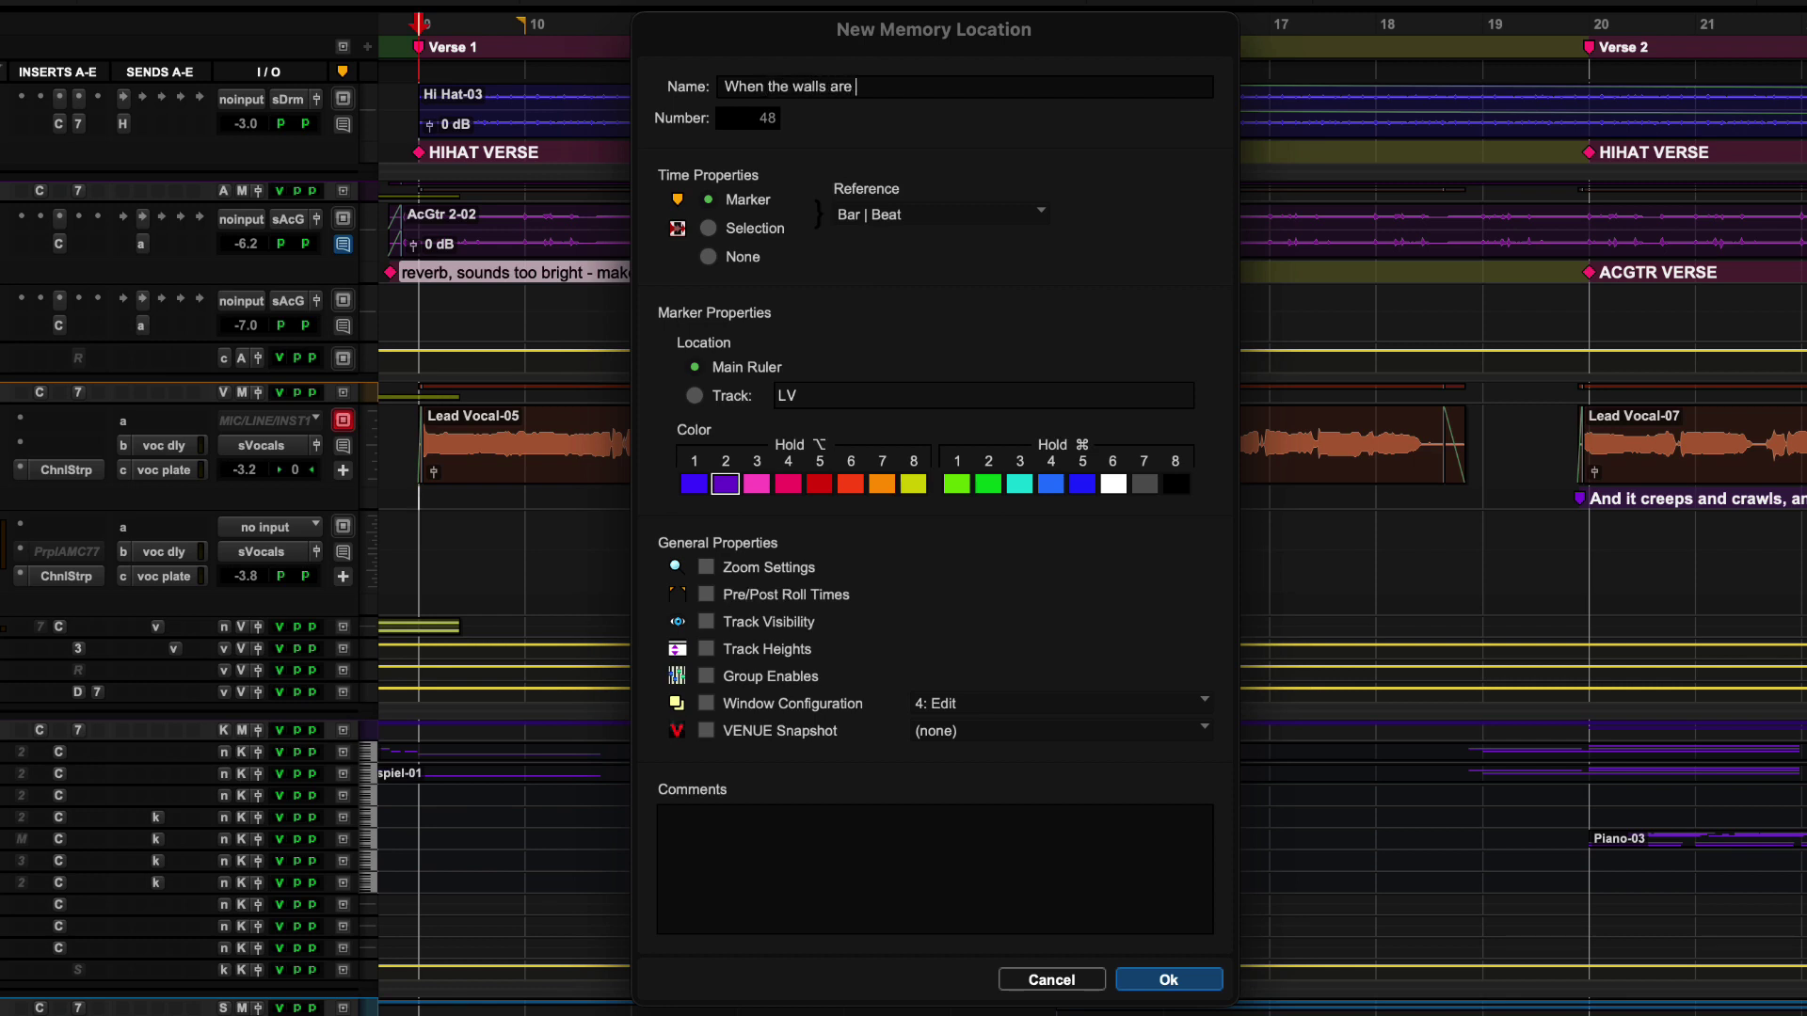
text( caving in my head)
click(695, 395)
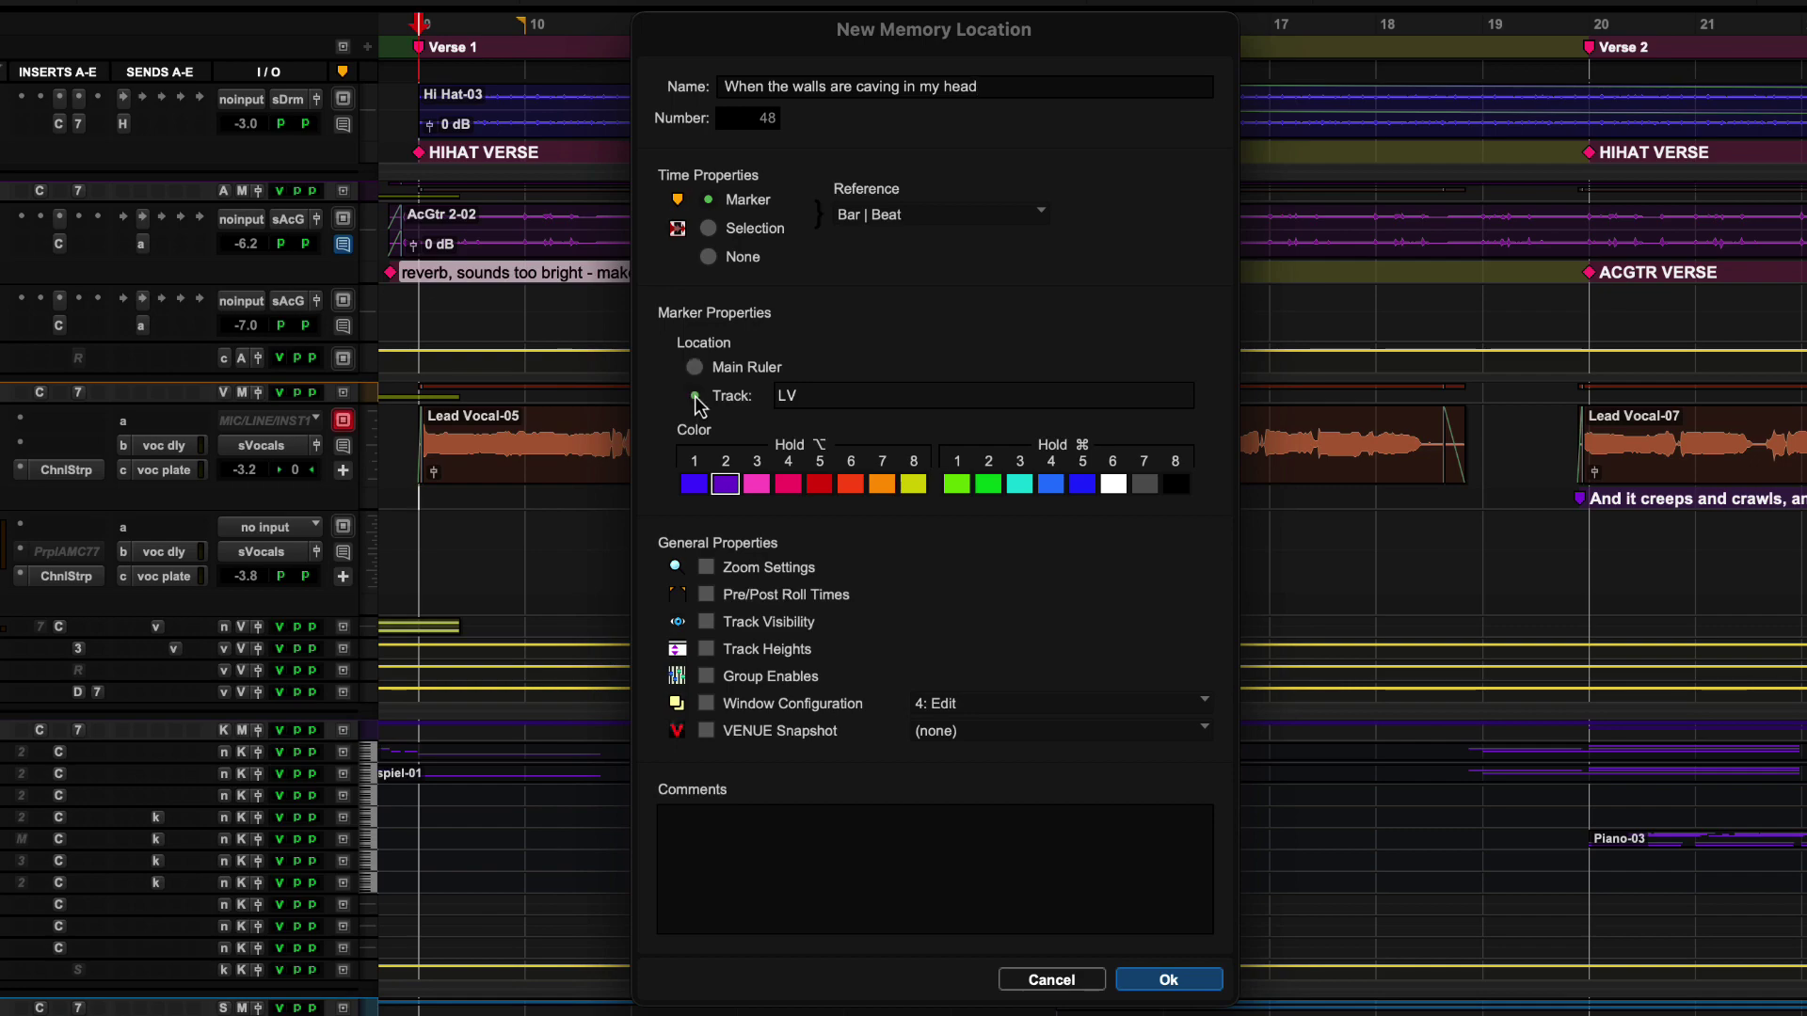
click(734, 855)
text(punch in on caving)
key(Return)
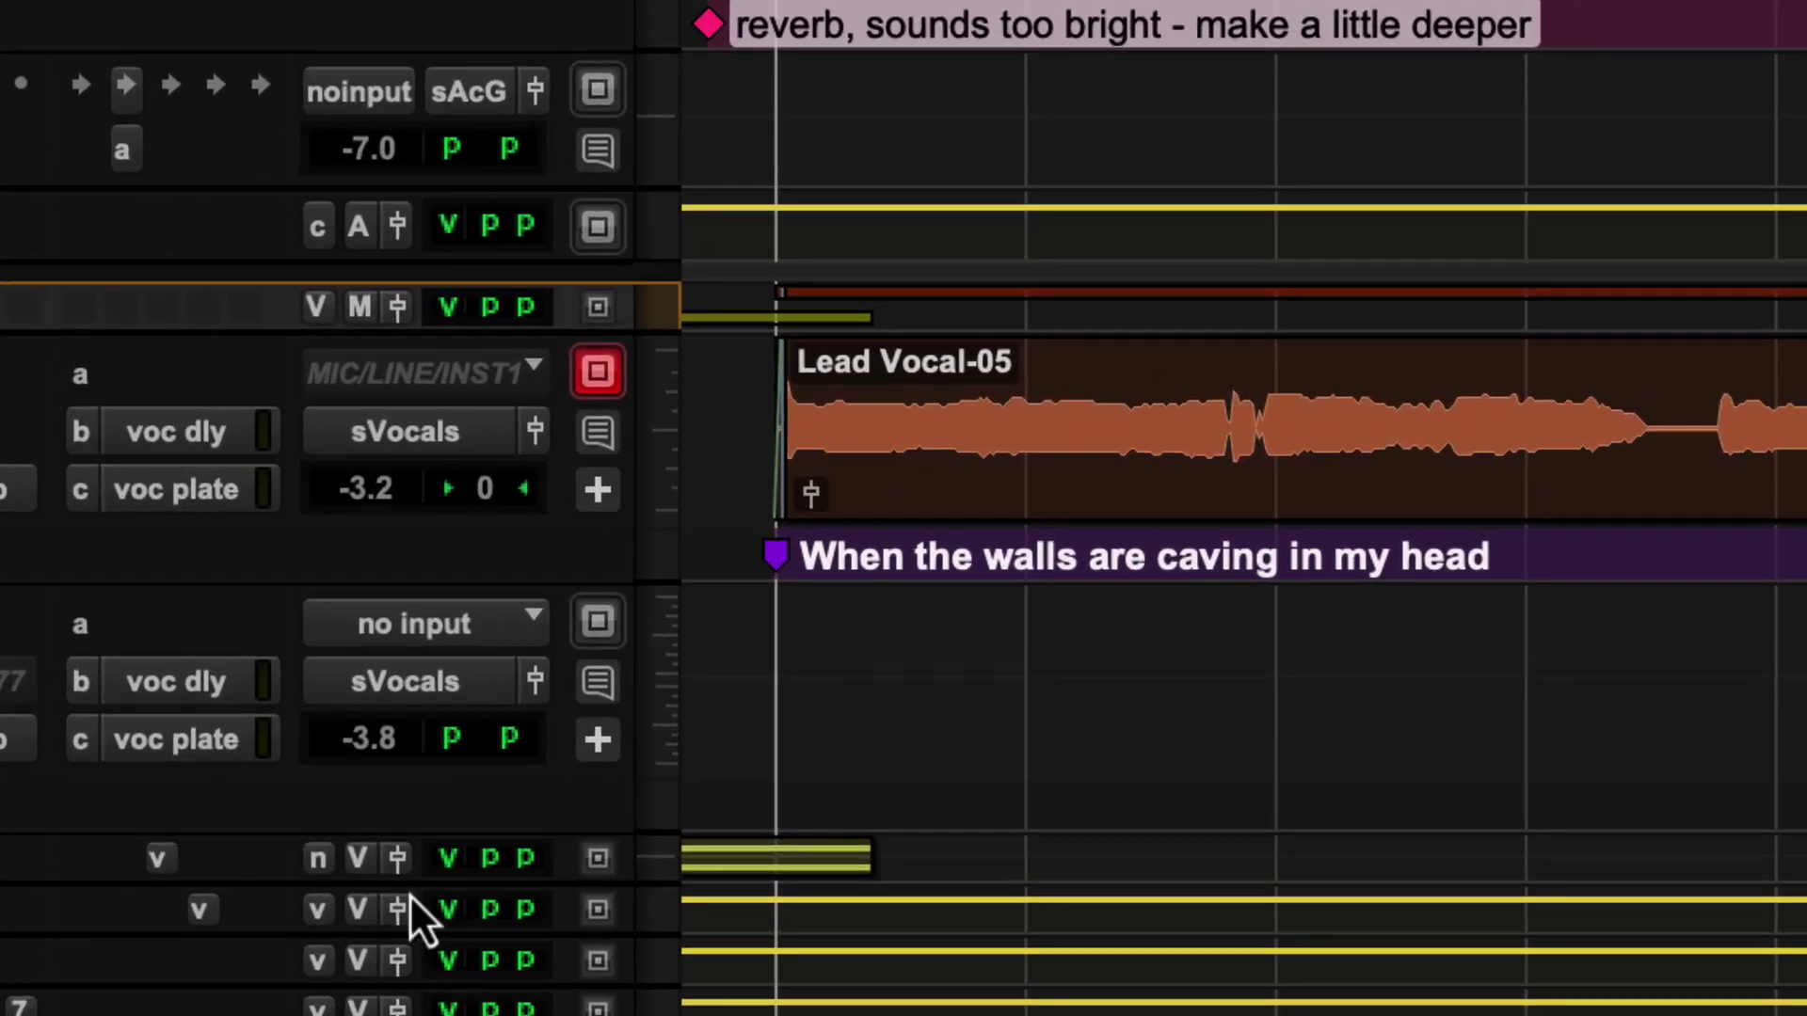
click(601, 436)
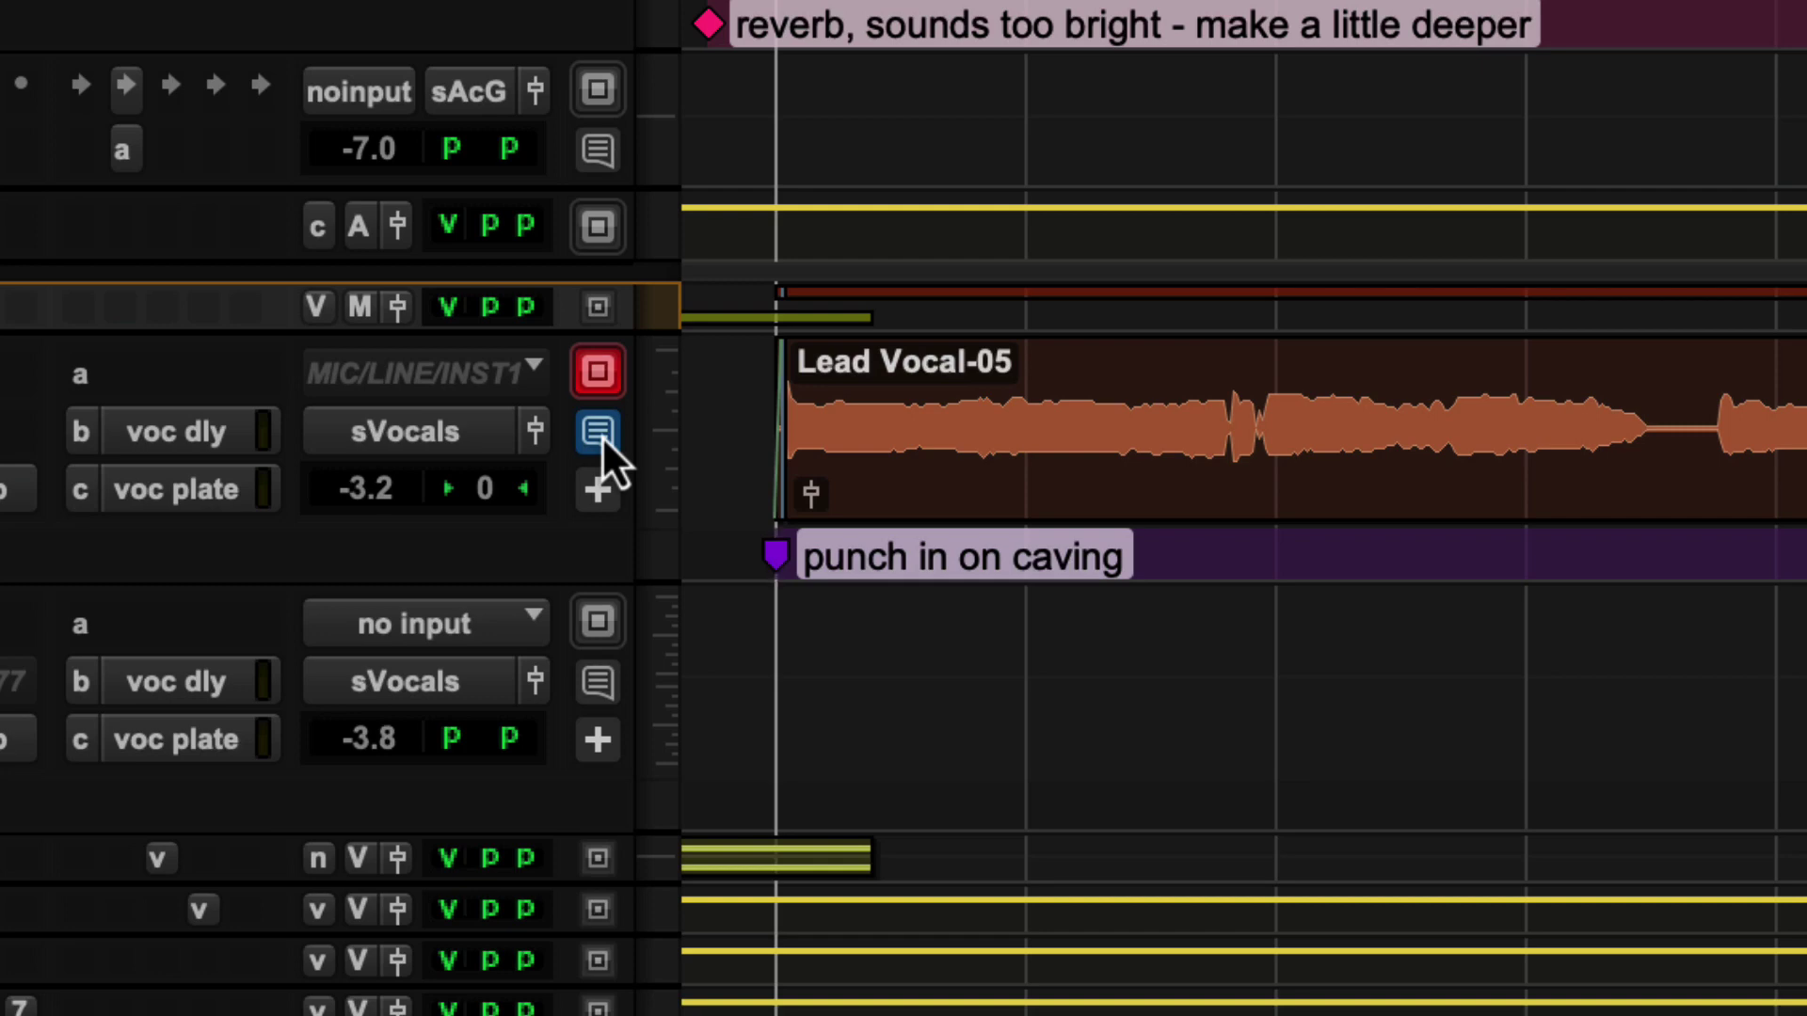
click(601, 436)
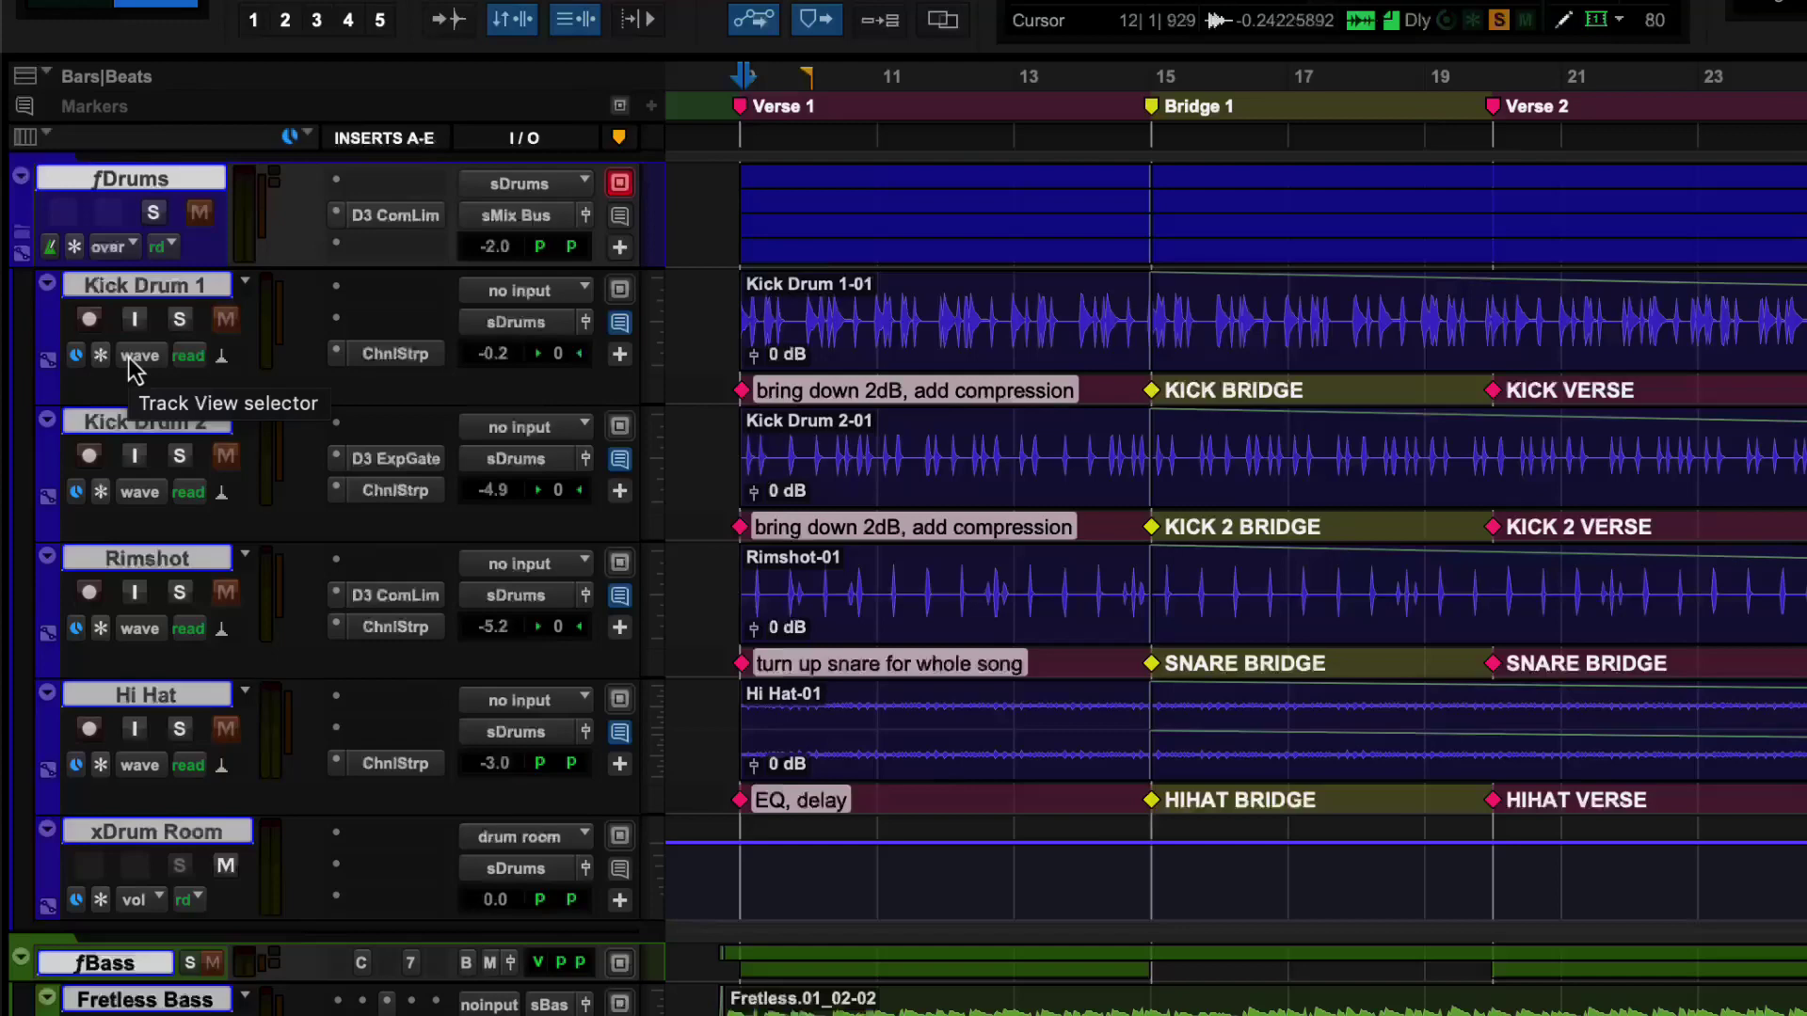
Switch the drum tracks to markers view, make them taller, and hide marker comments with Shift+N
click(86, 324)
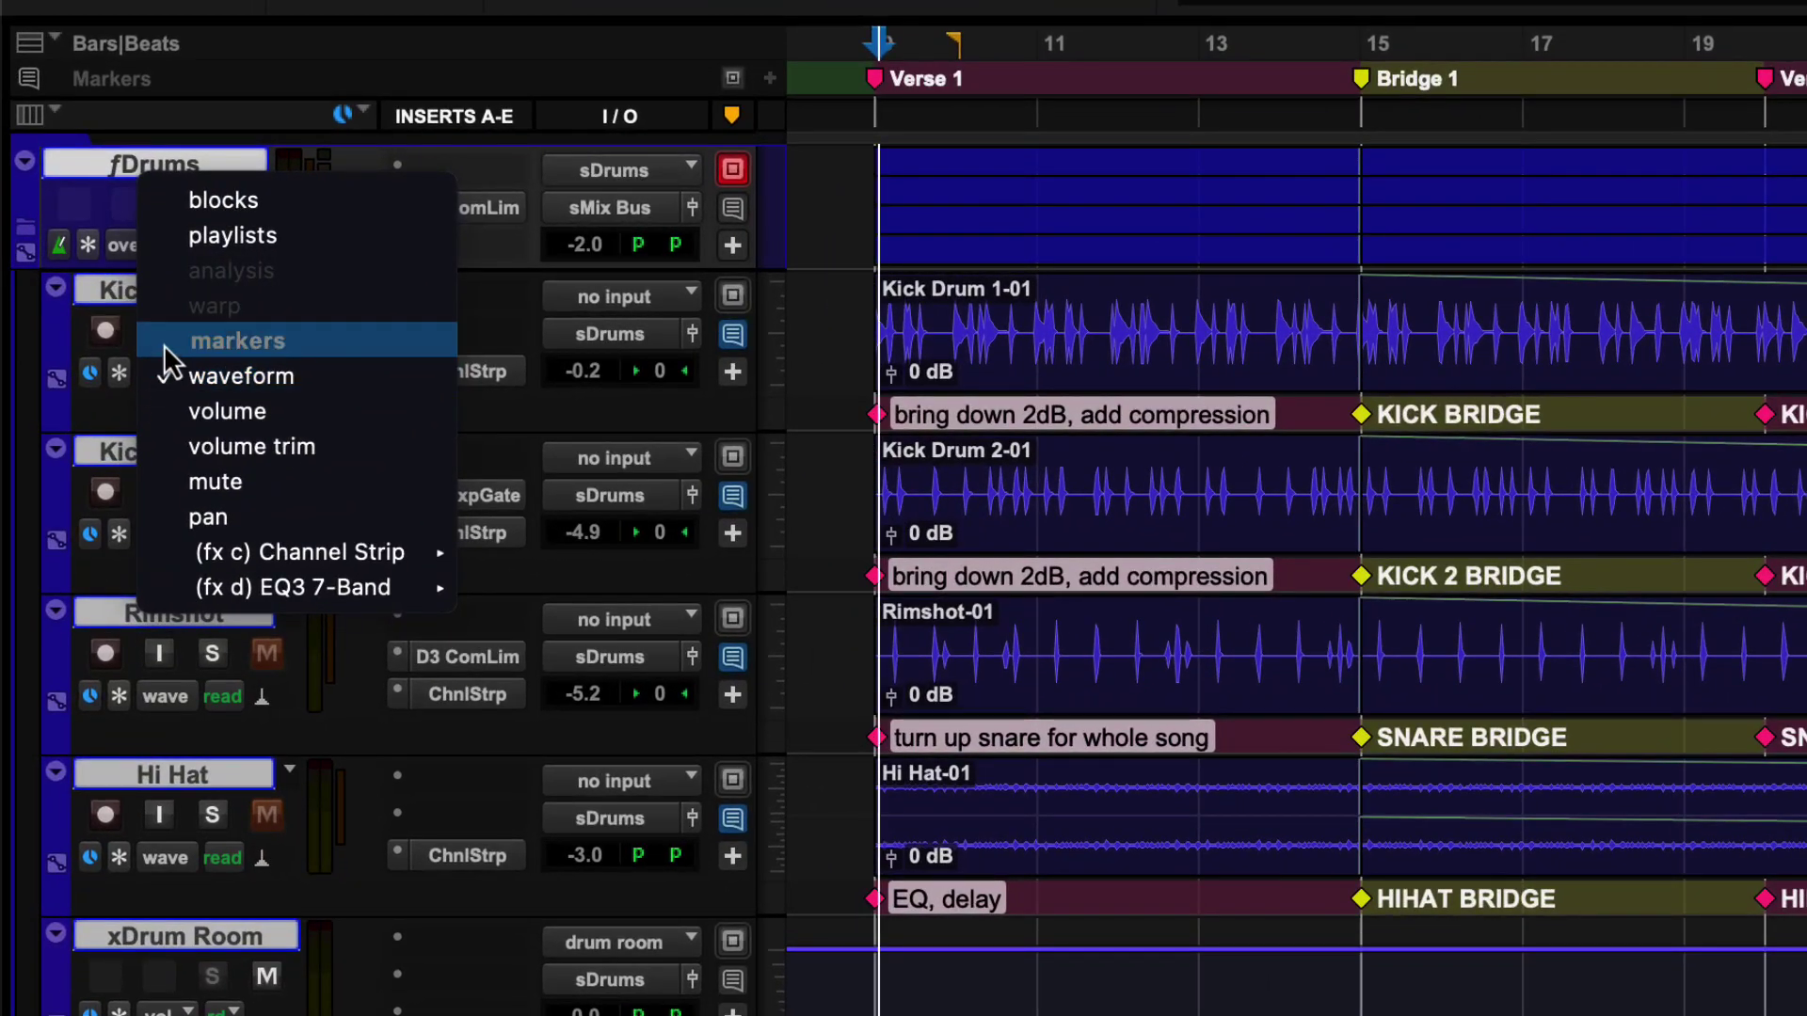
click(164, 344)
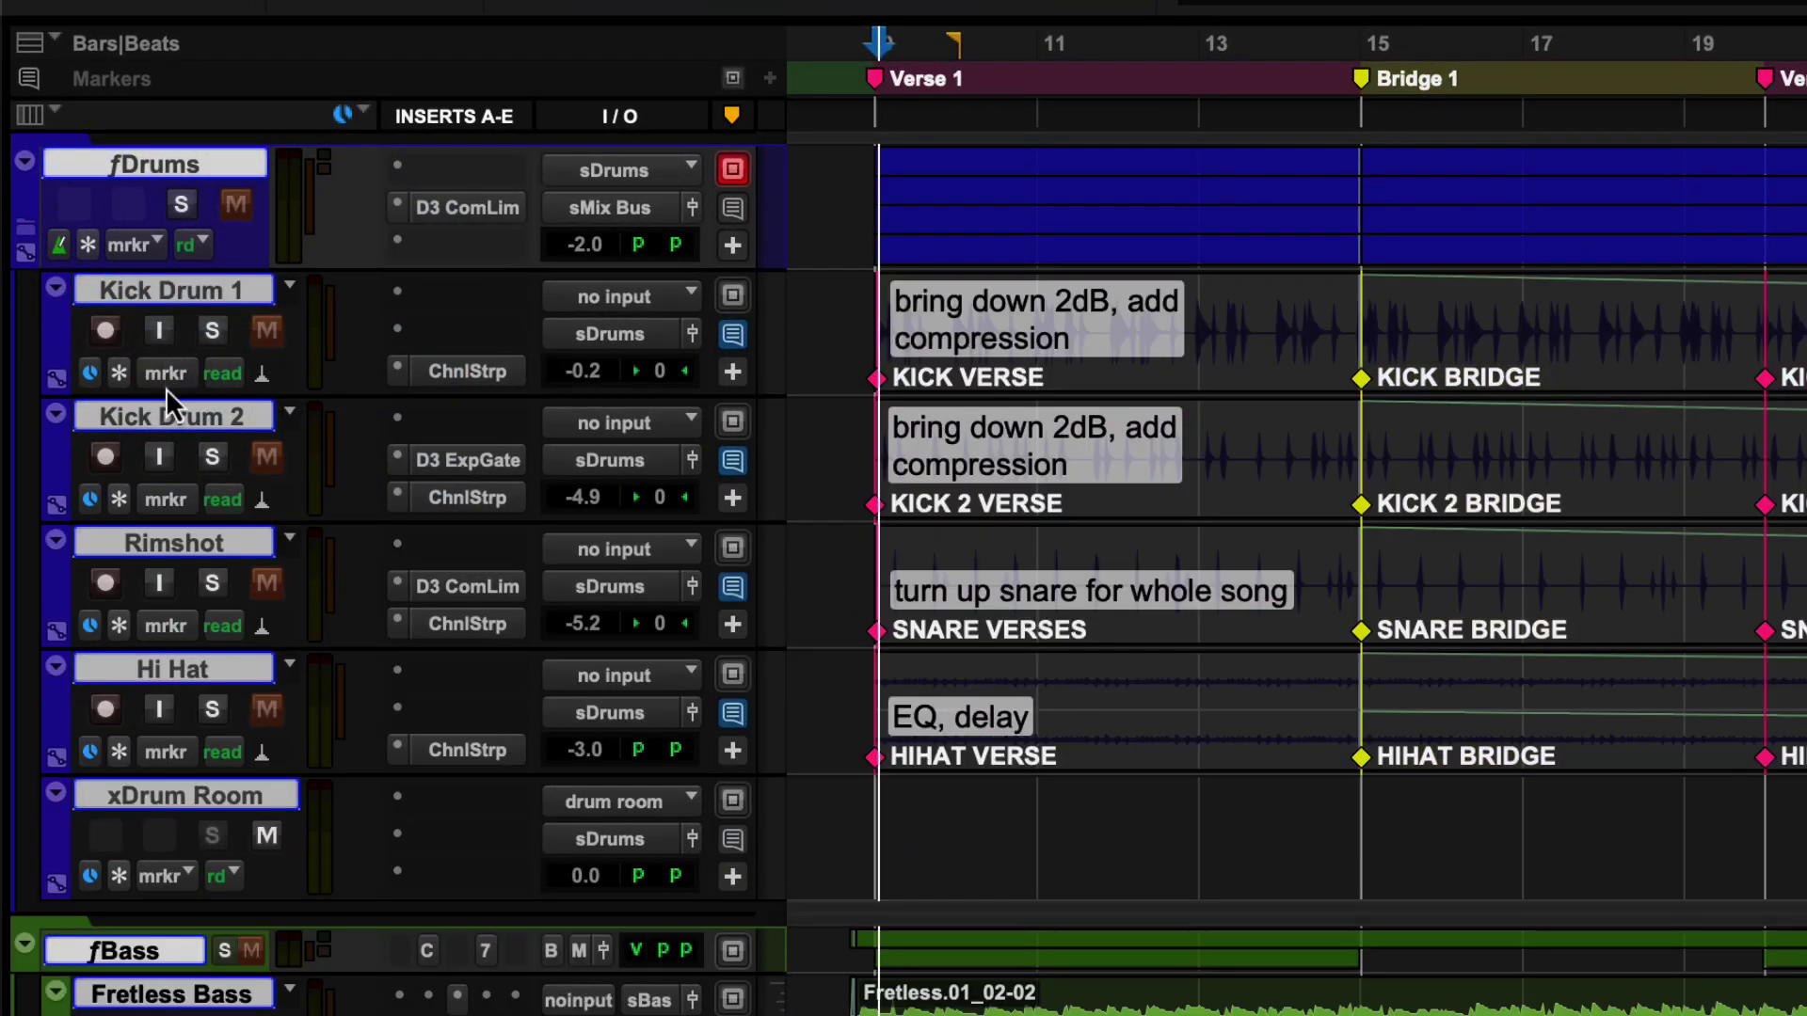
drag(167, 398, 167, 435)
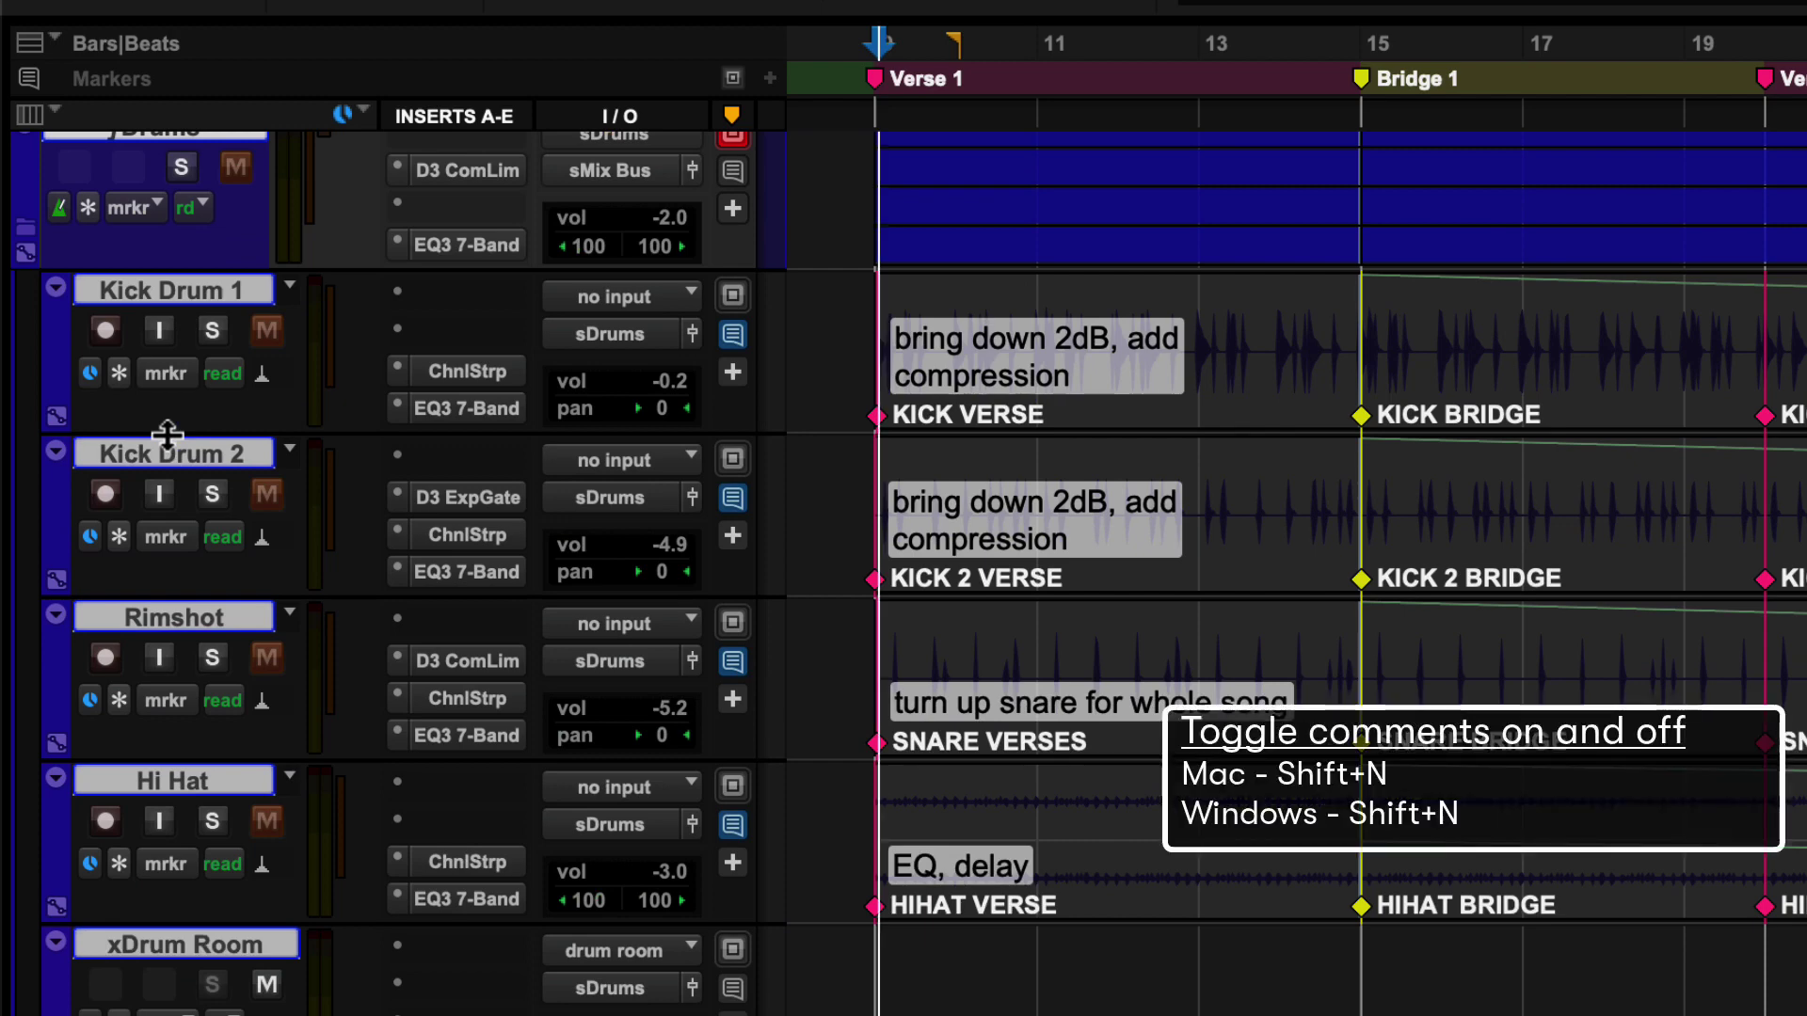
key(shift+n)
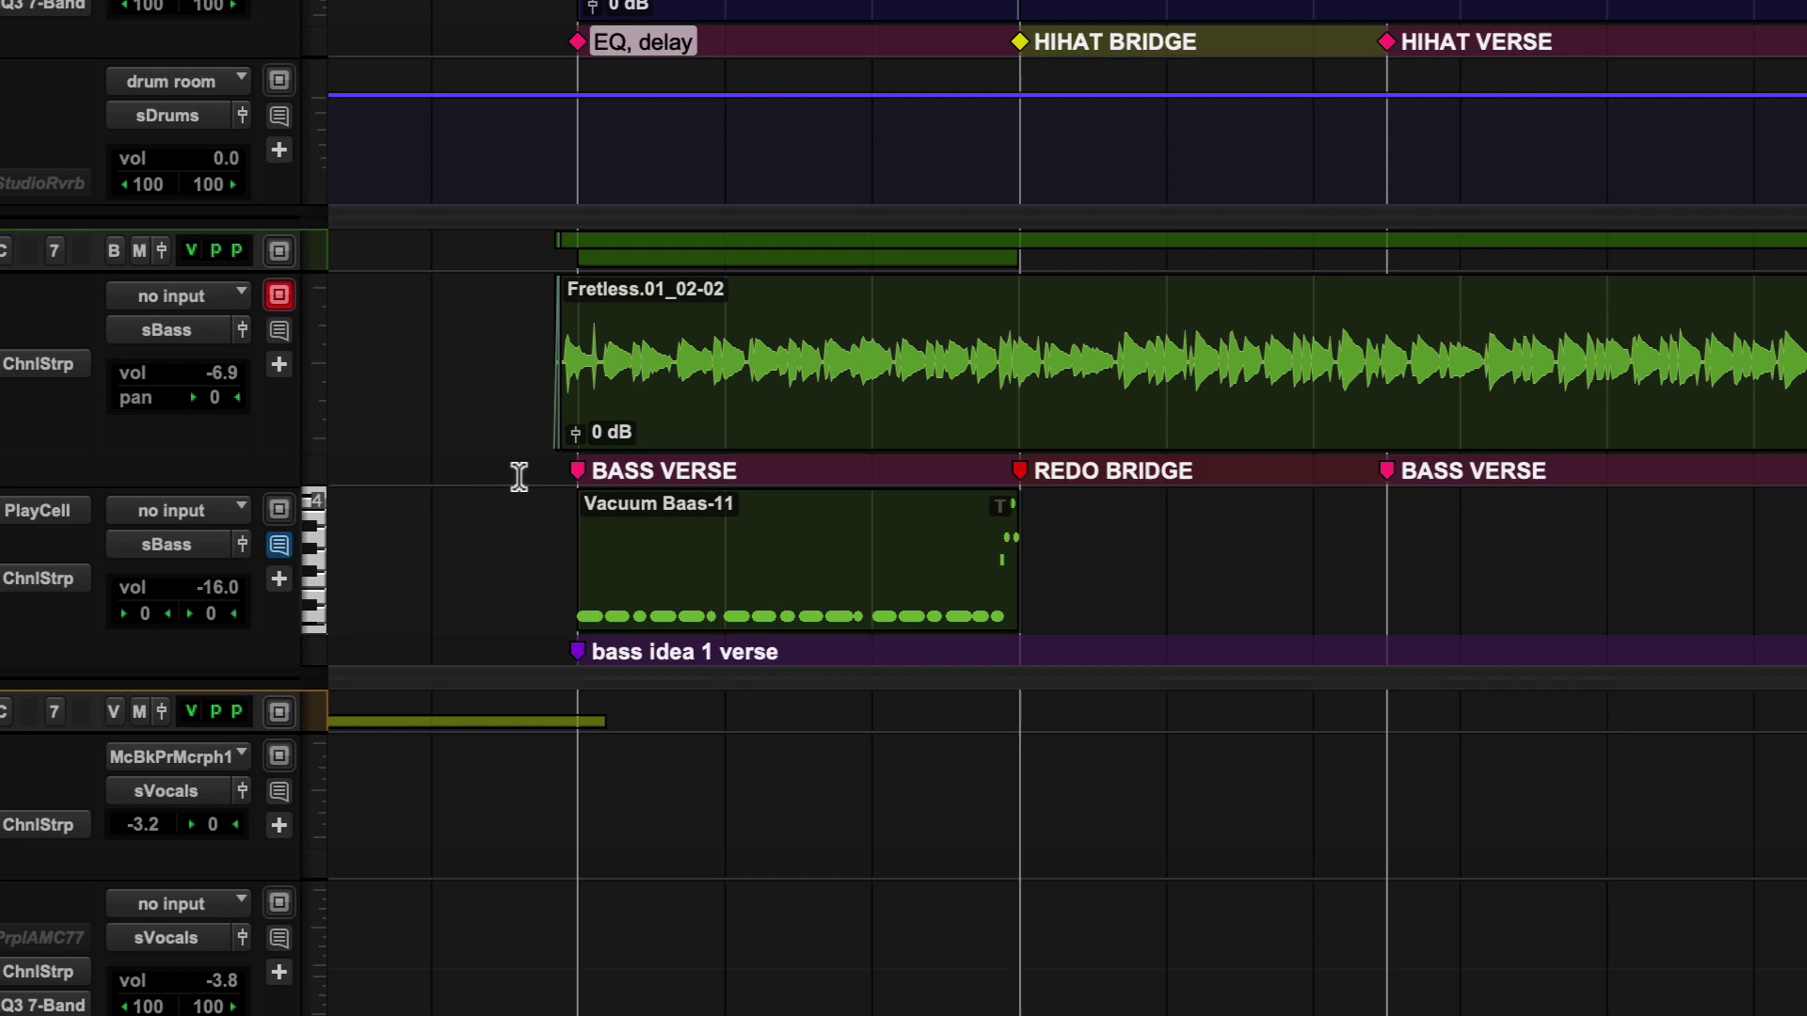
Select the BASS CHORUS 2 region, bars 71–87, on the Fretless Bass track
click(519, 650)
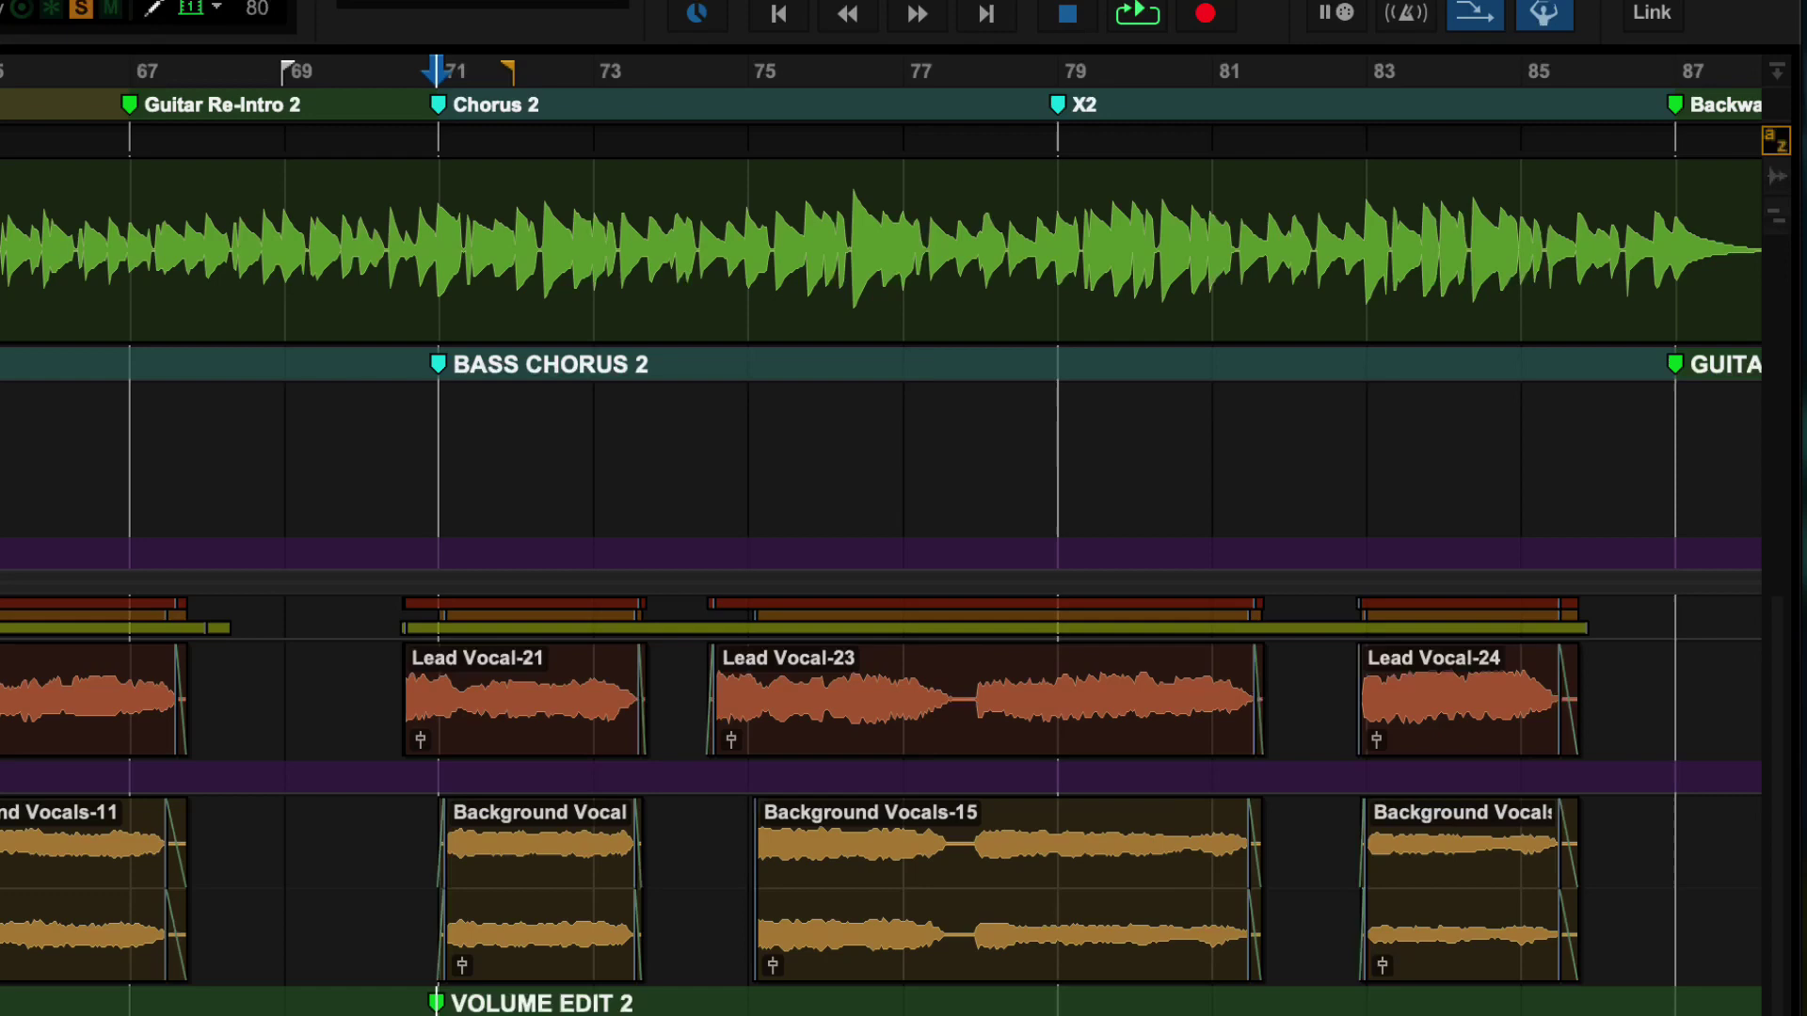
click(725, 373)
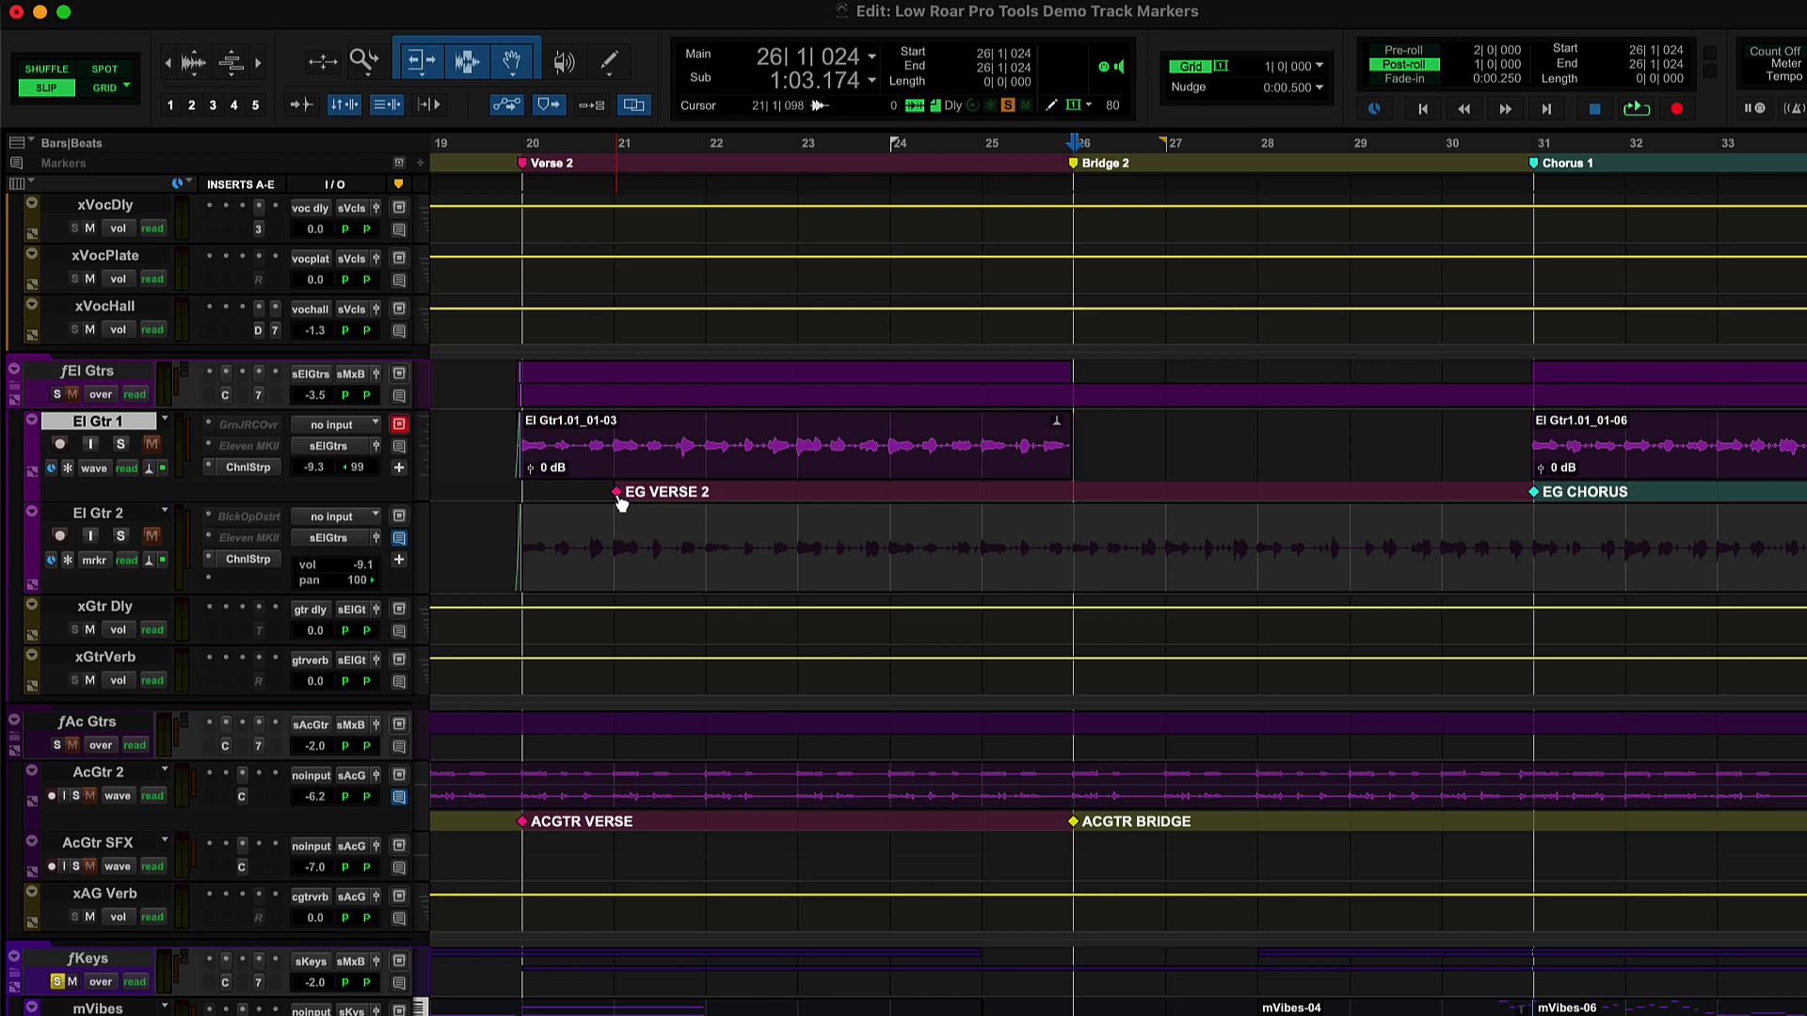
Delete 'cut high end' from the EG VERSE 2 comment, leaving 'add reverb, slapback delay'
super+click(618, 496)
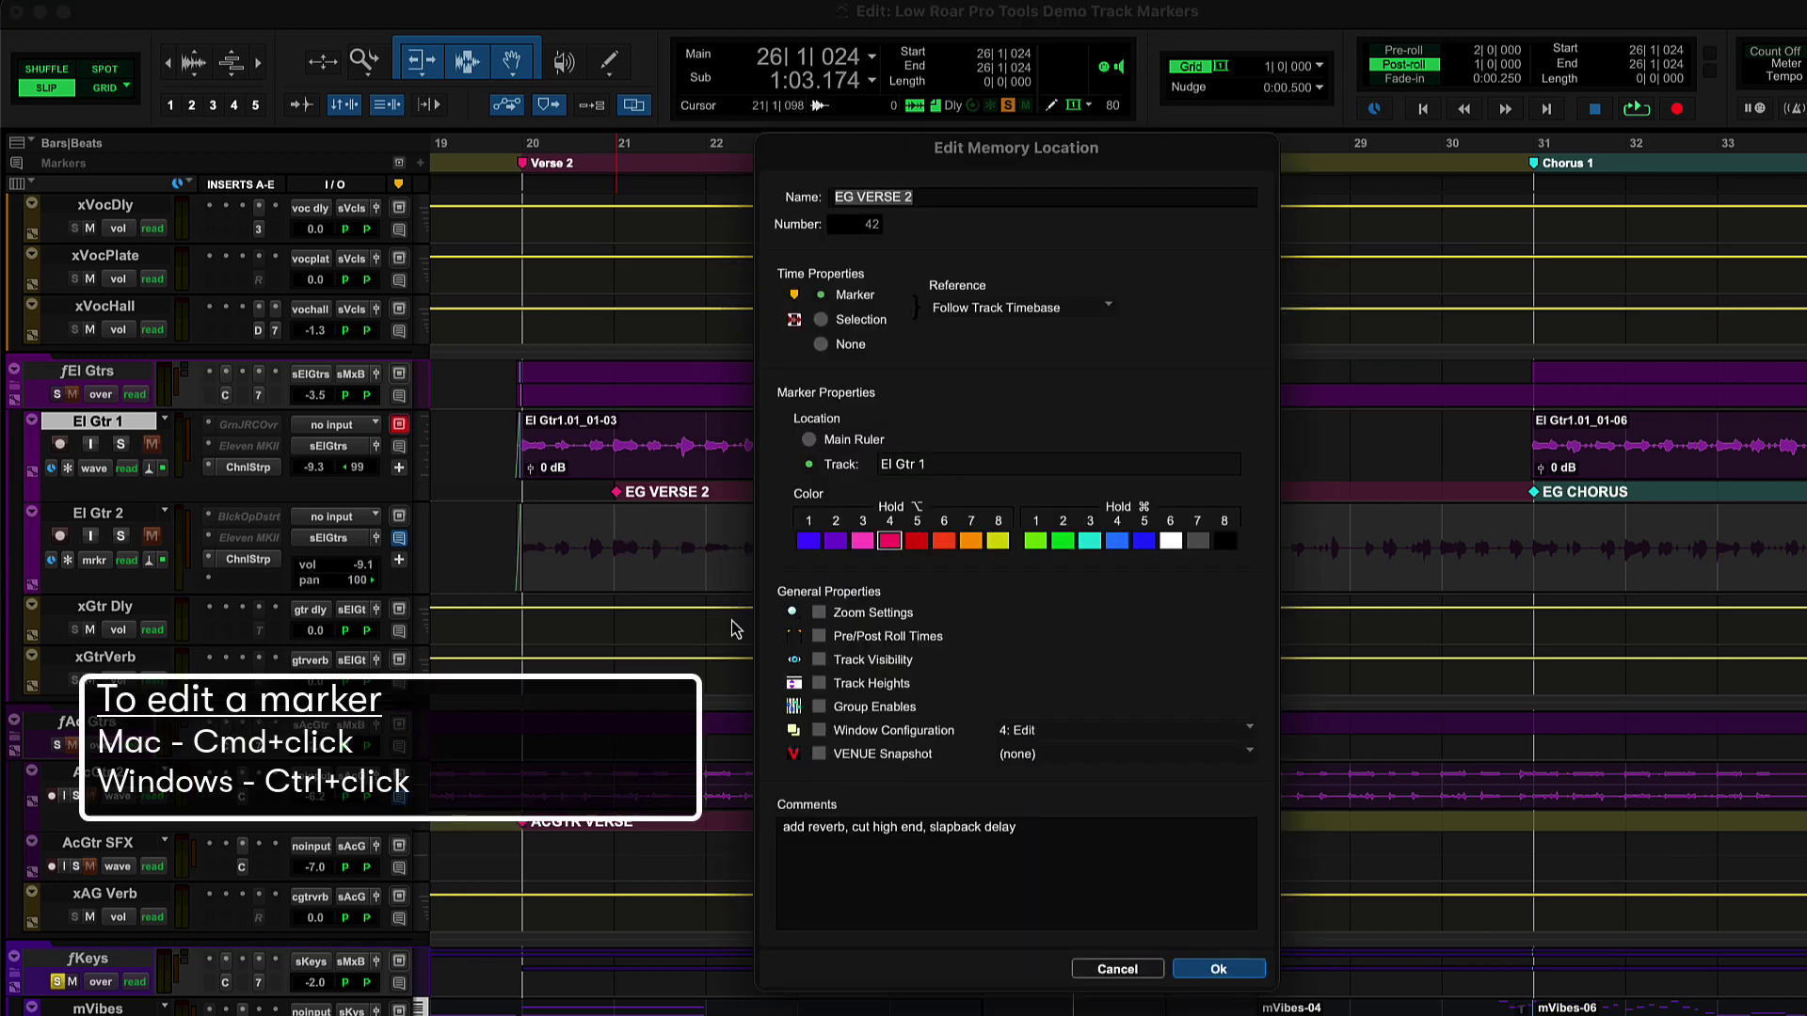
drag(930, 828, 847, 835)
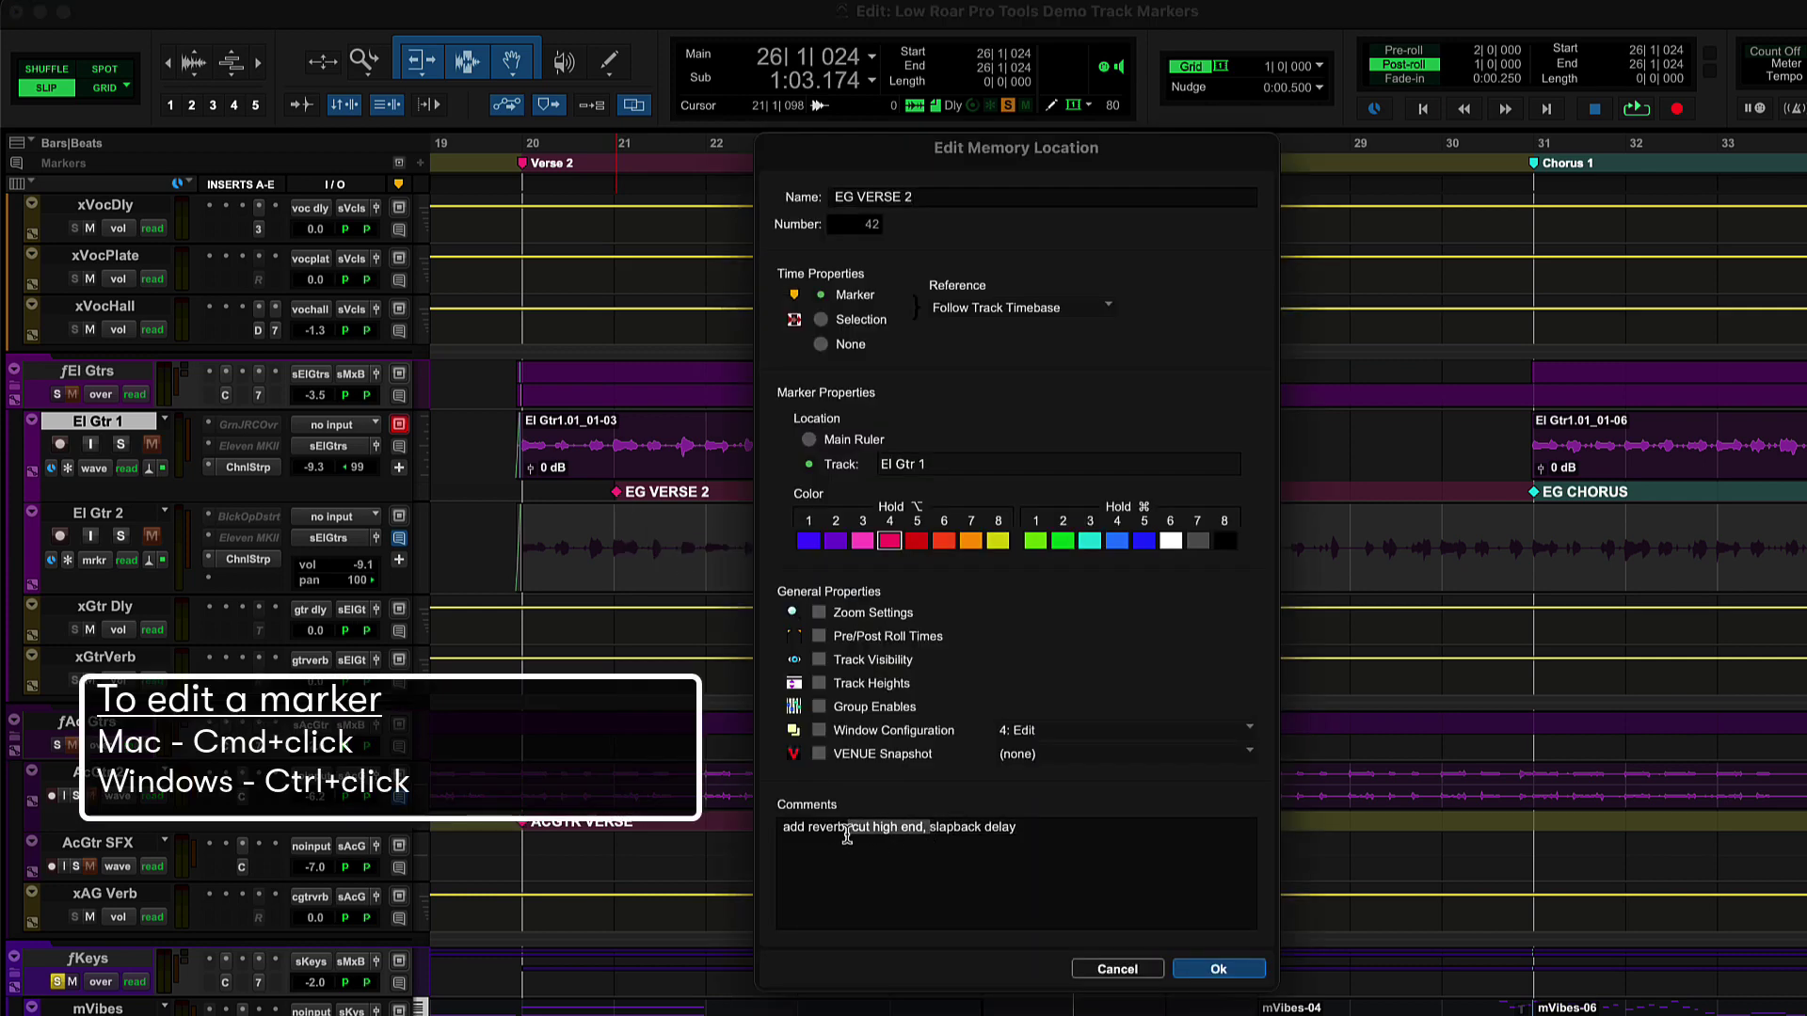
key(BackSpace)
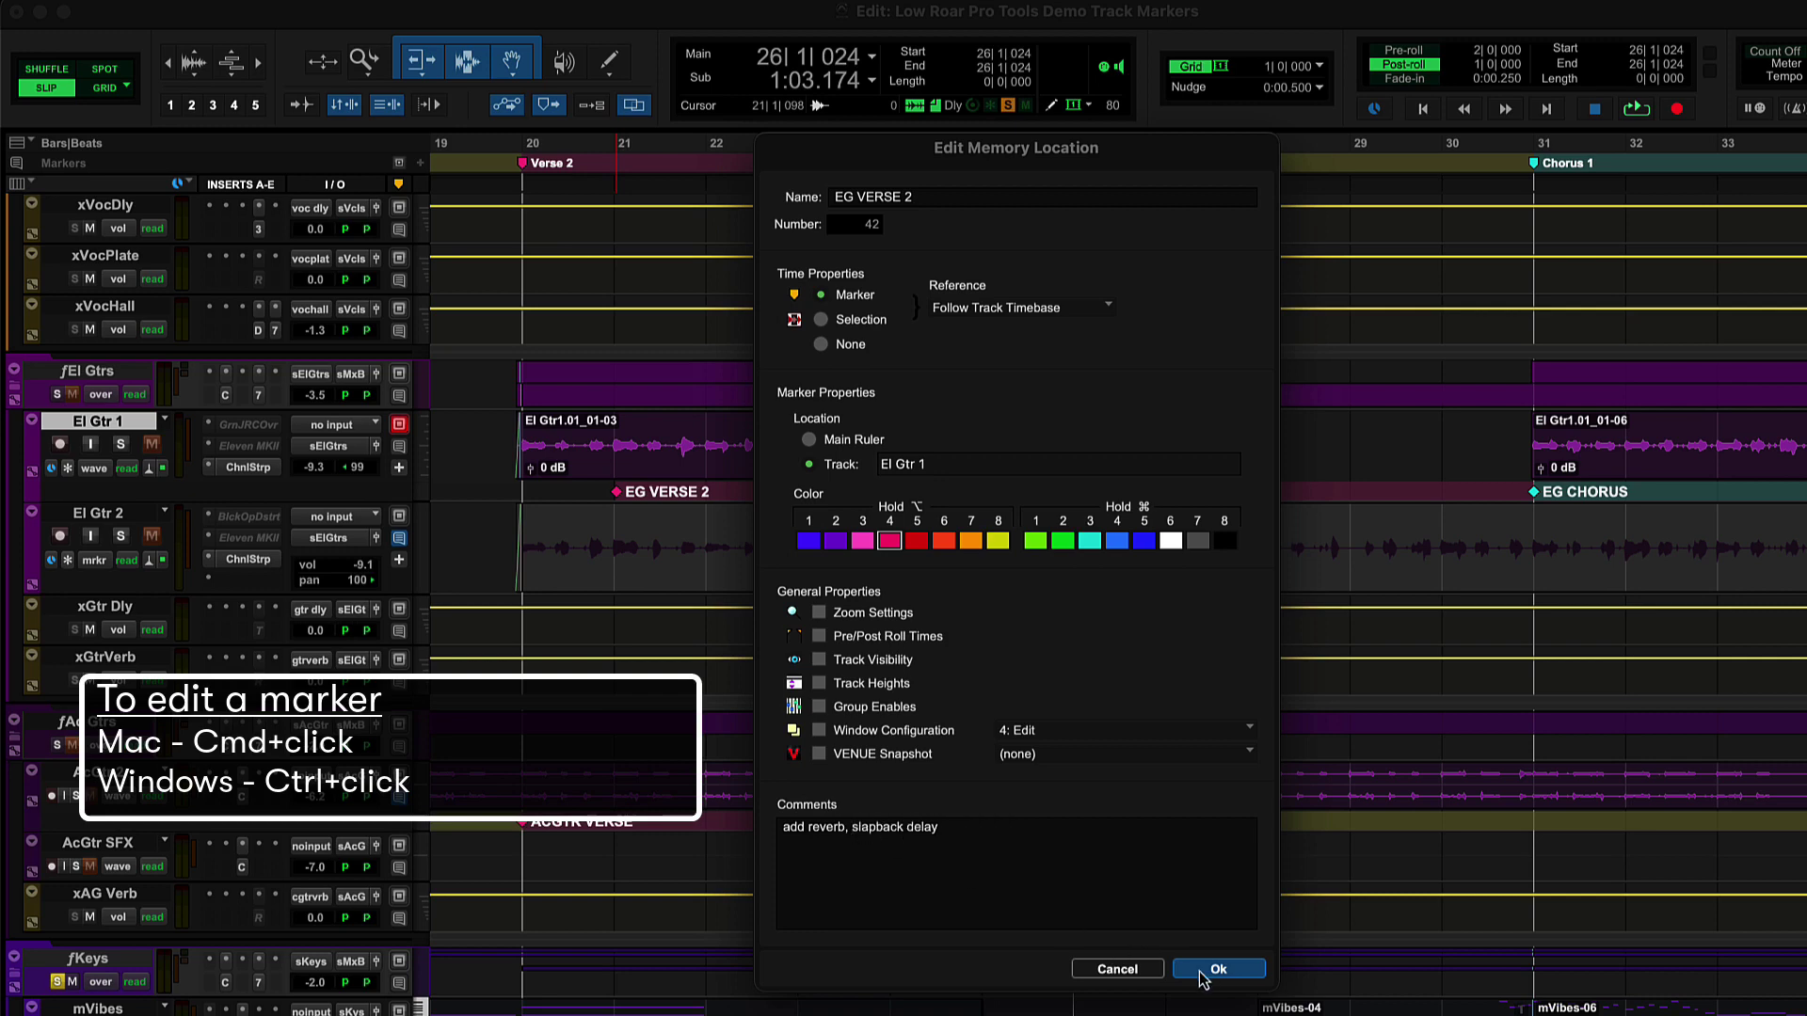
click(1207, 972)
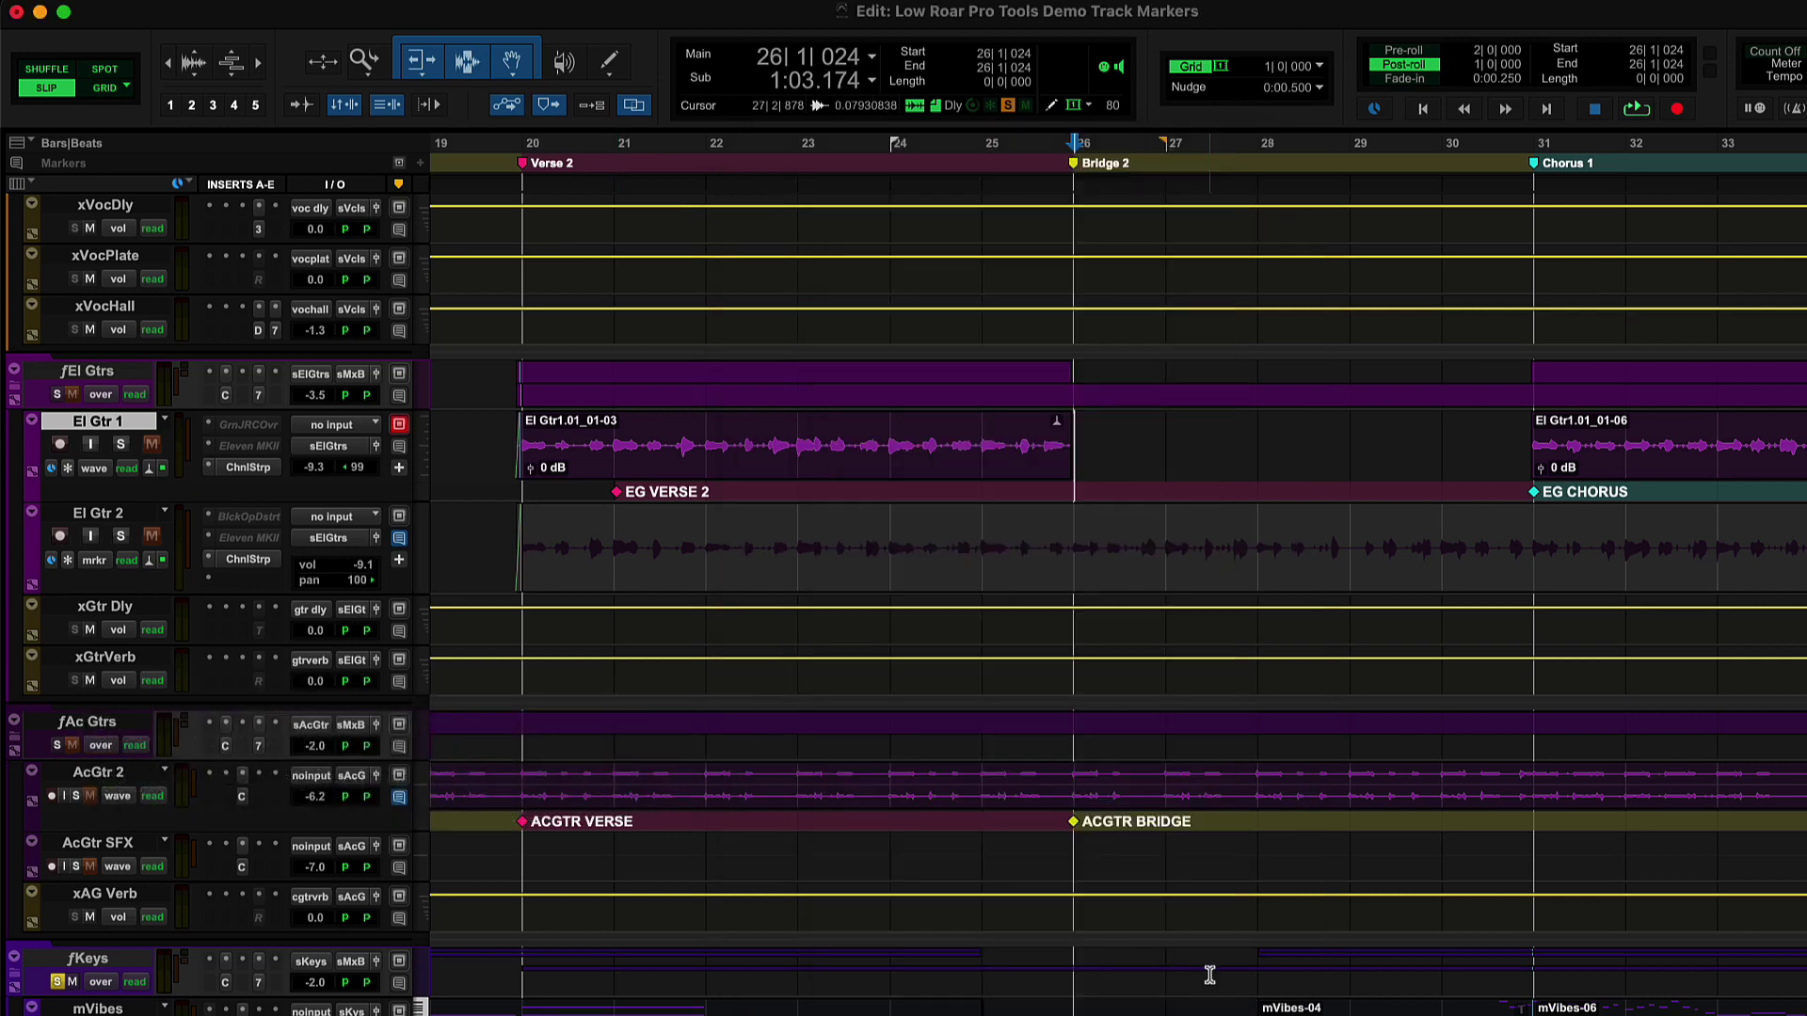
alt+click(621, 504)
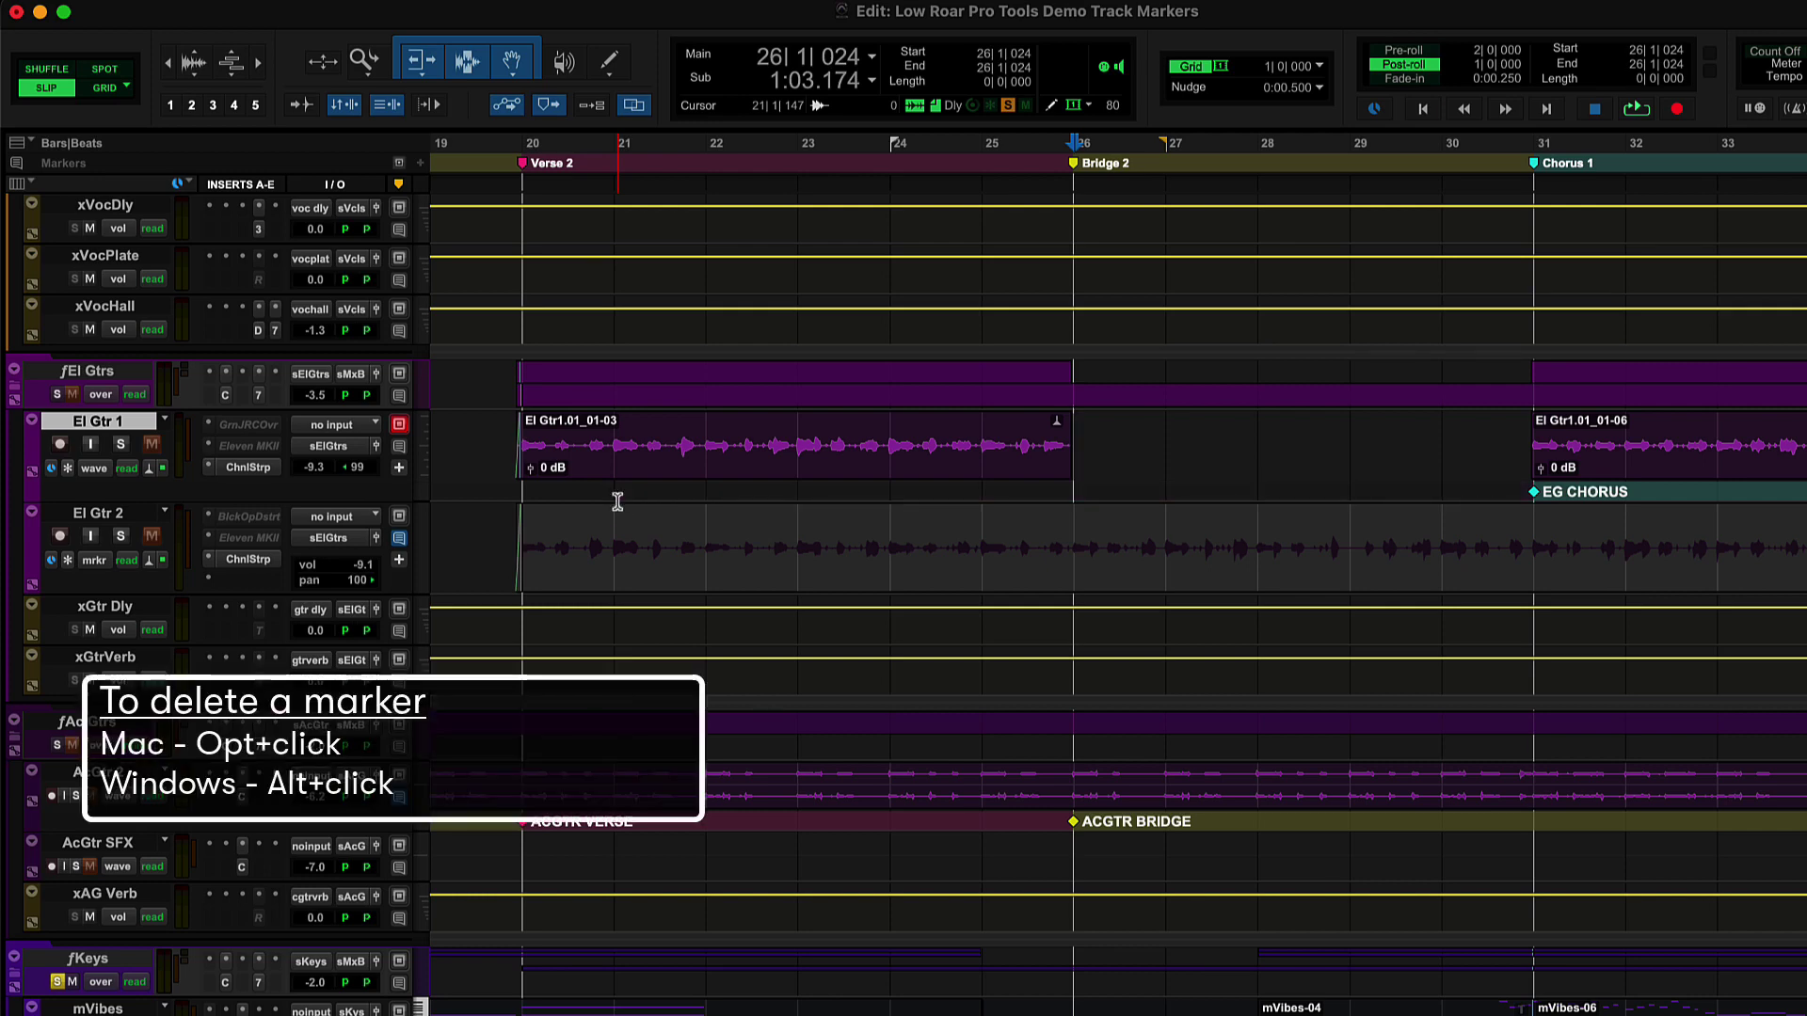
key(super+z)
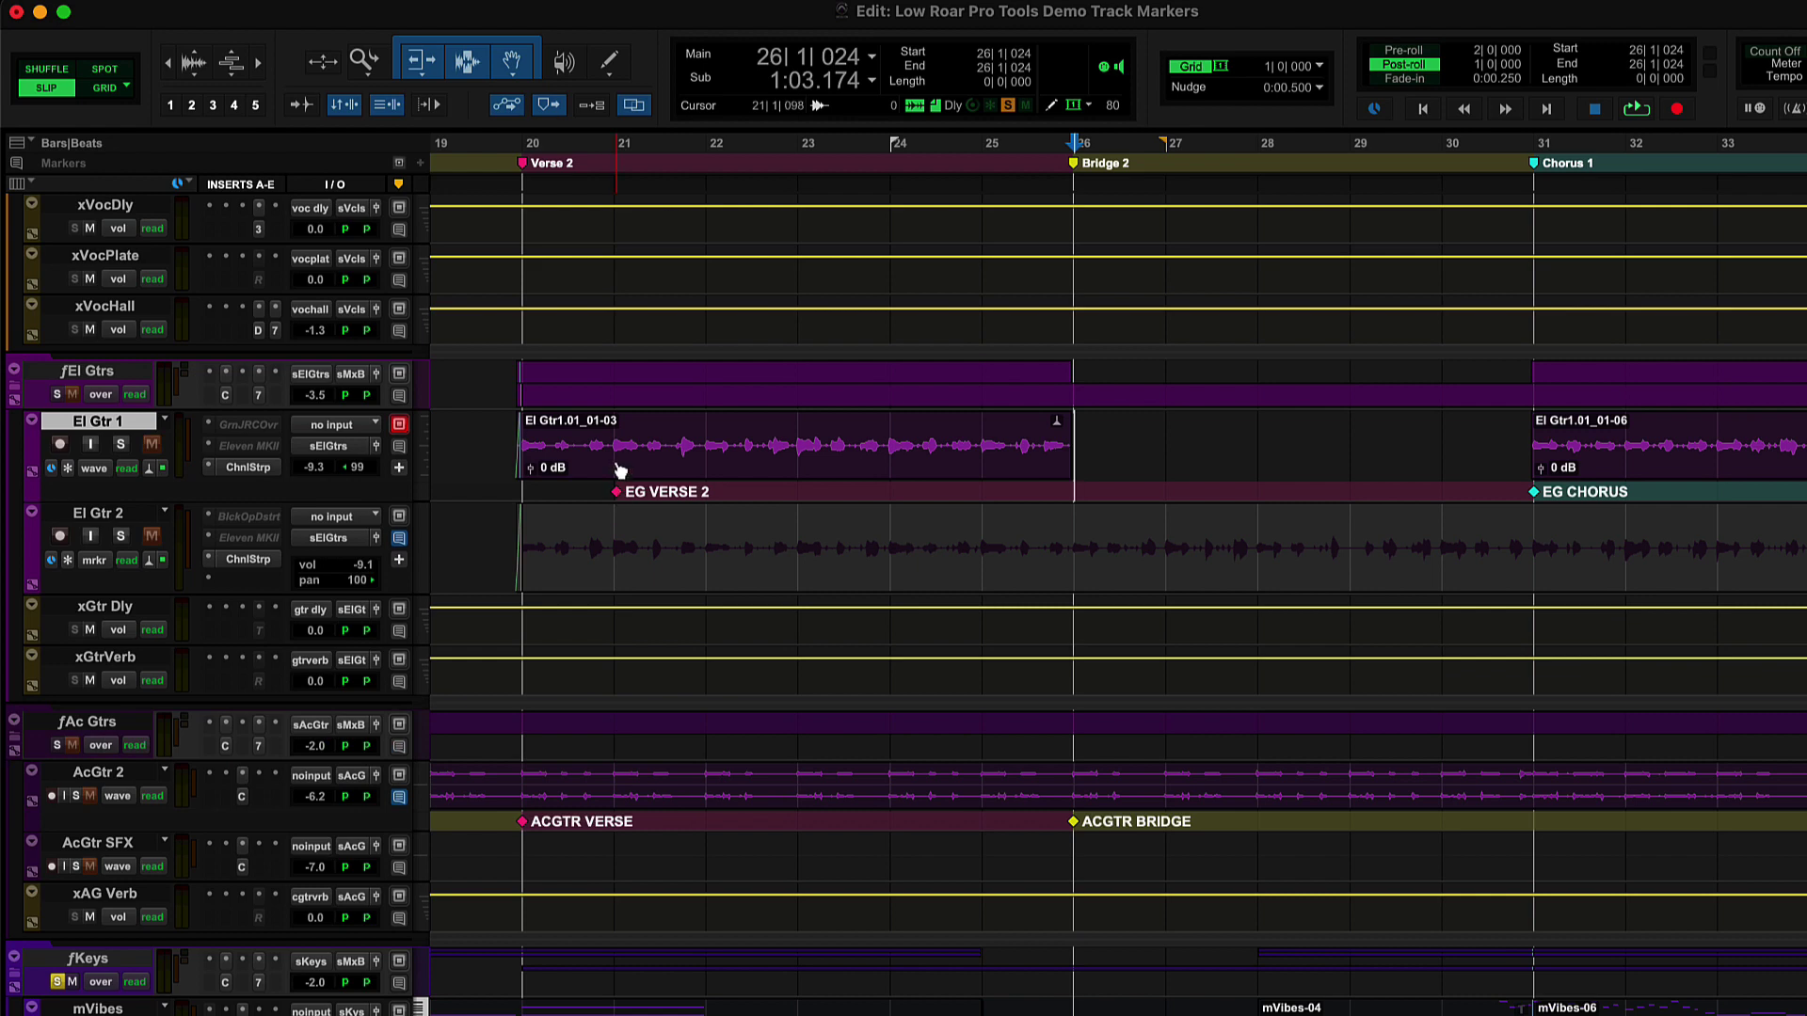
mouse_move(616, 491)
mouse_down()
mouse_move(624, 170)
mouse_move(617, 435)
mouse_up()
Snap EG VERSE 2 to the El Gtr1.01_01-03 clip start, then drag the clip later with its marker
click(619, 493)
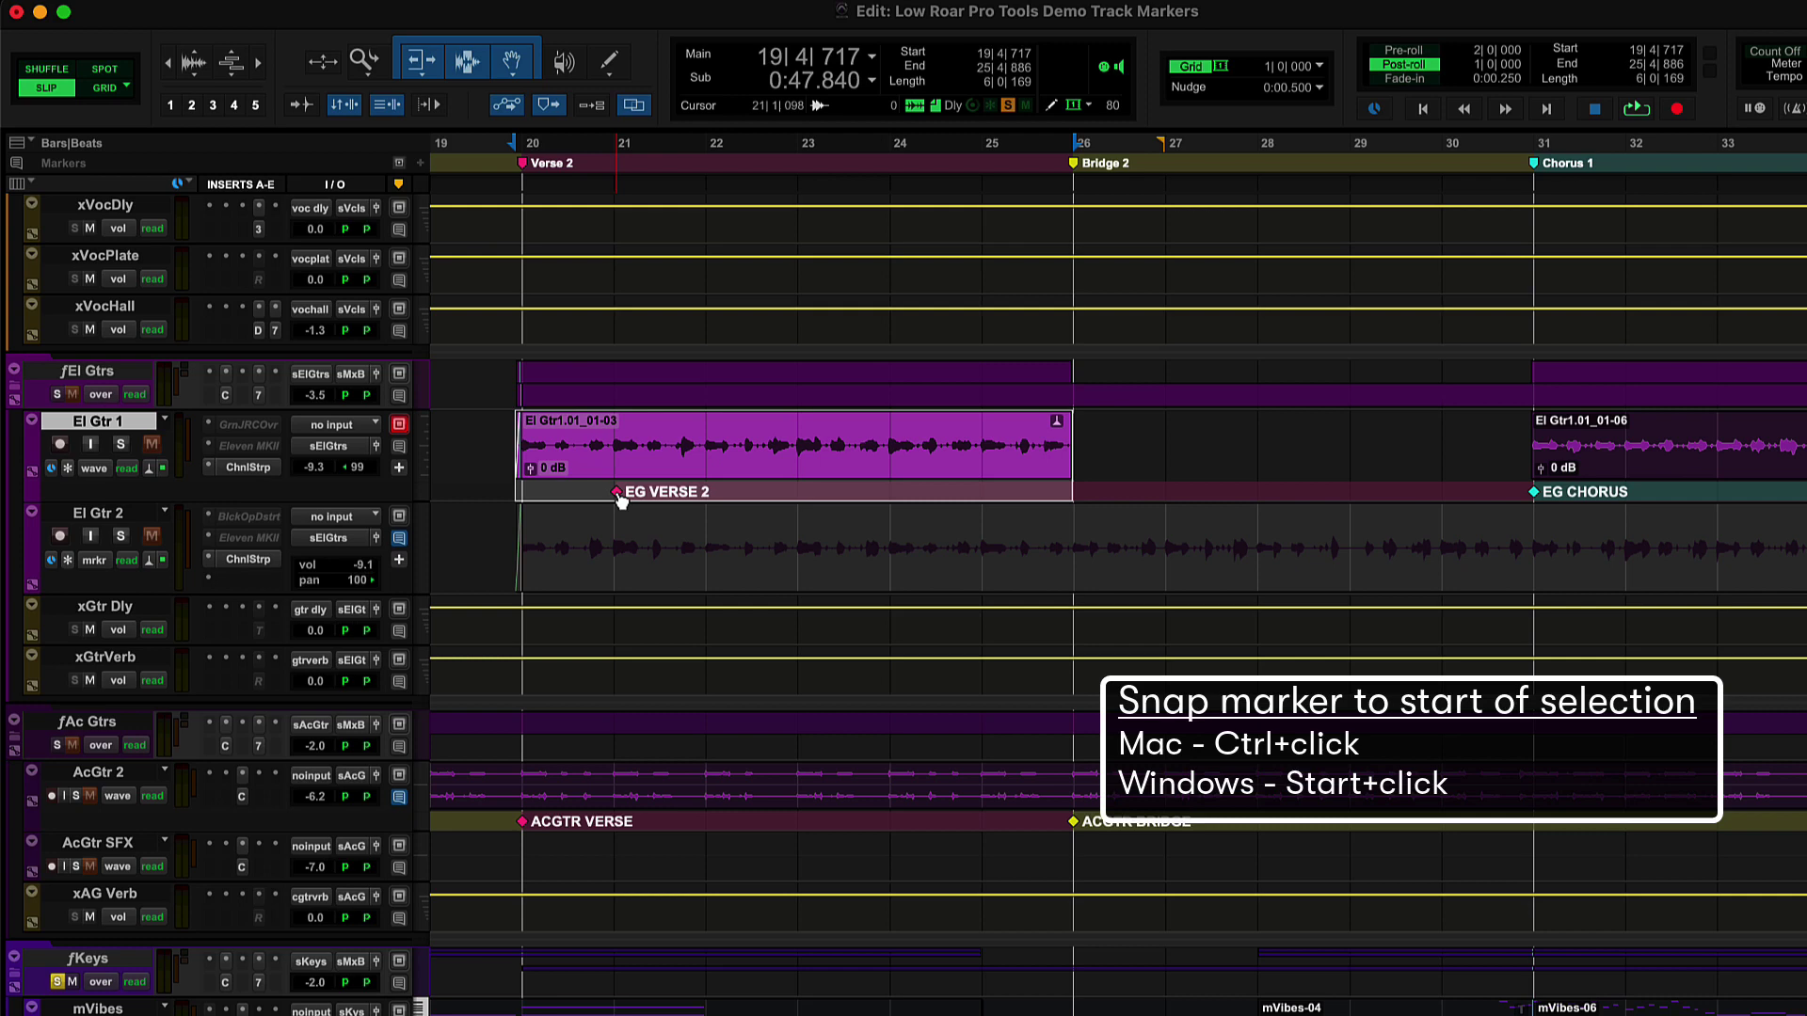
ctrl+click(618, 494)
ctrl+super+click(517, 492)
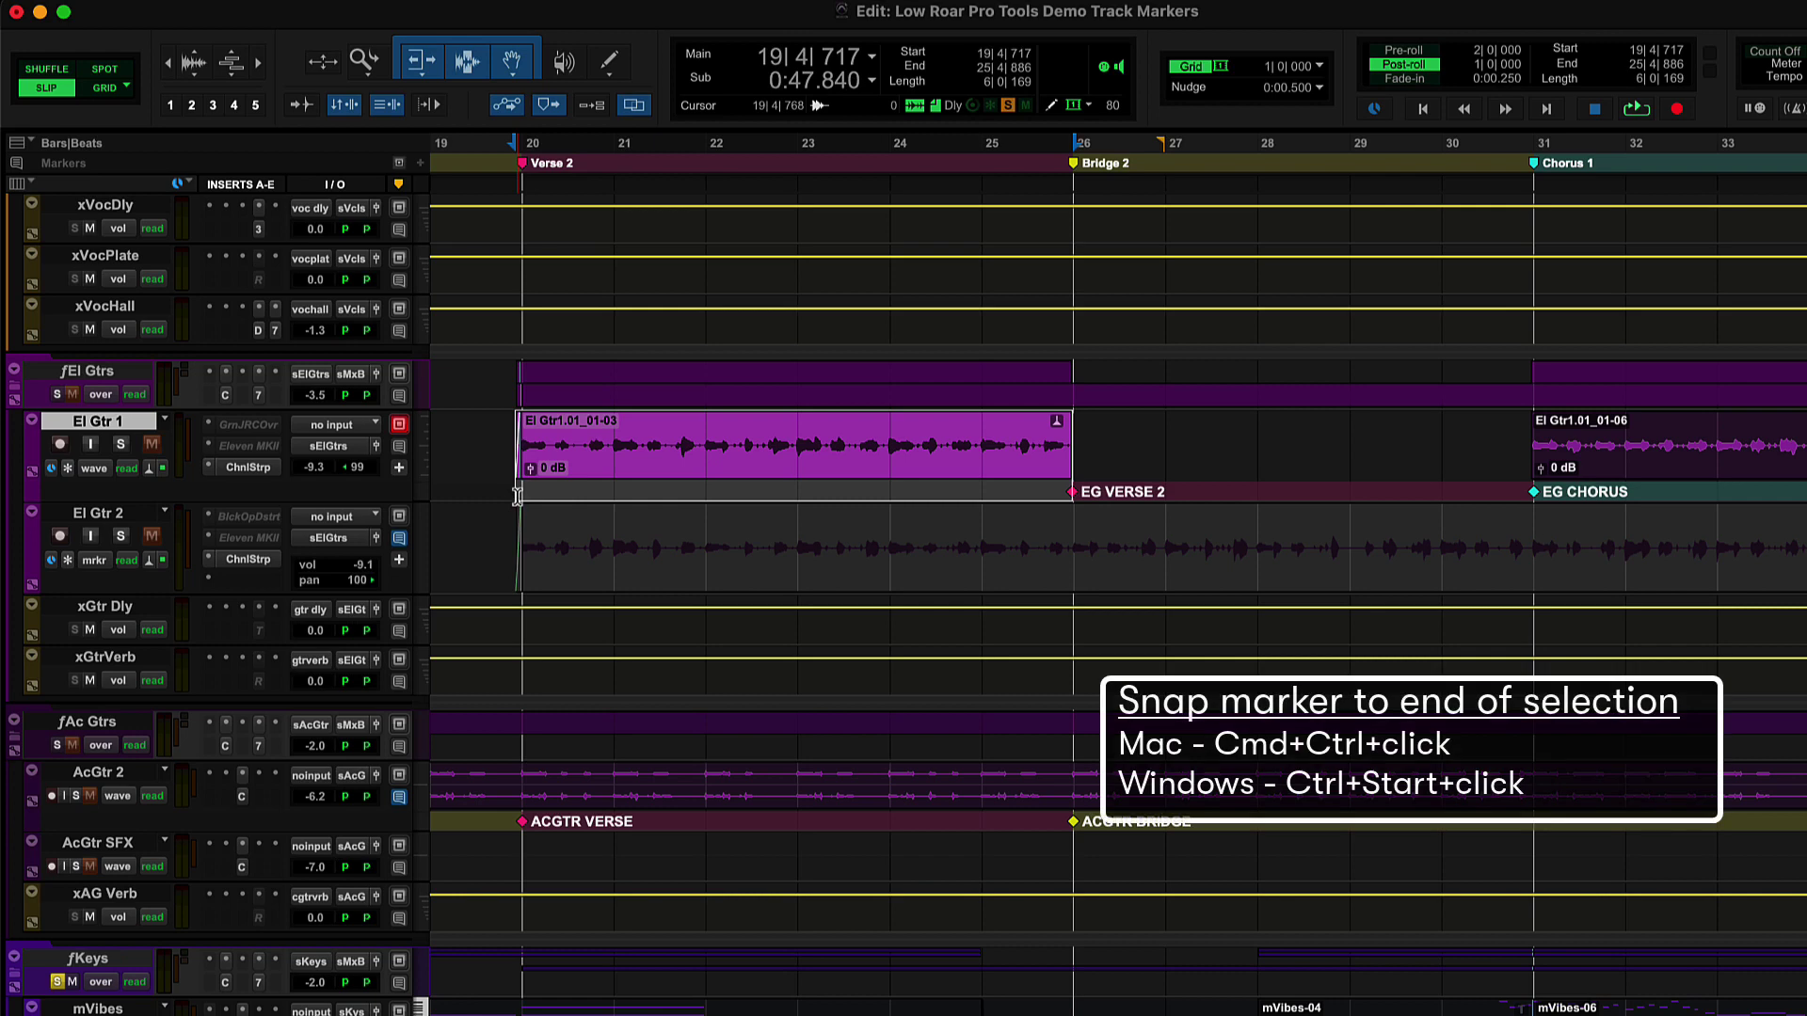
key(super+z)
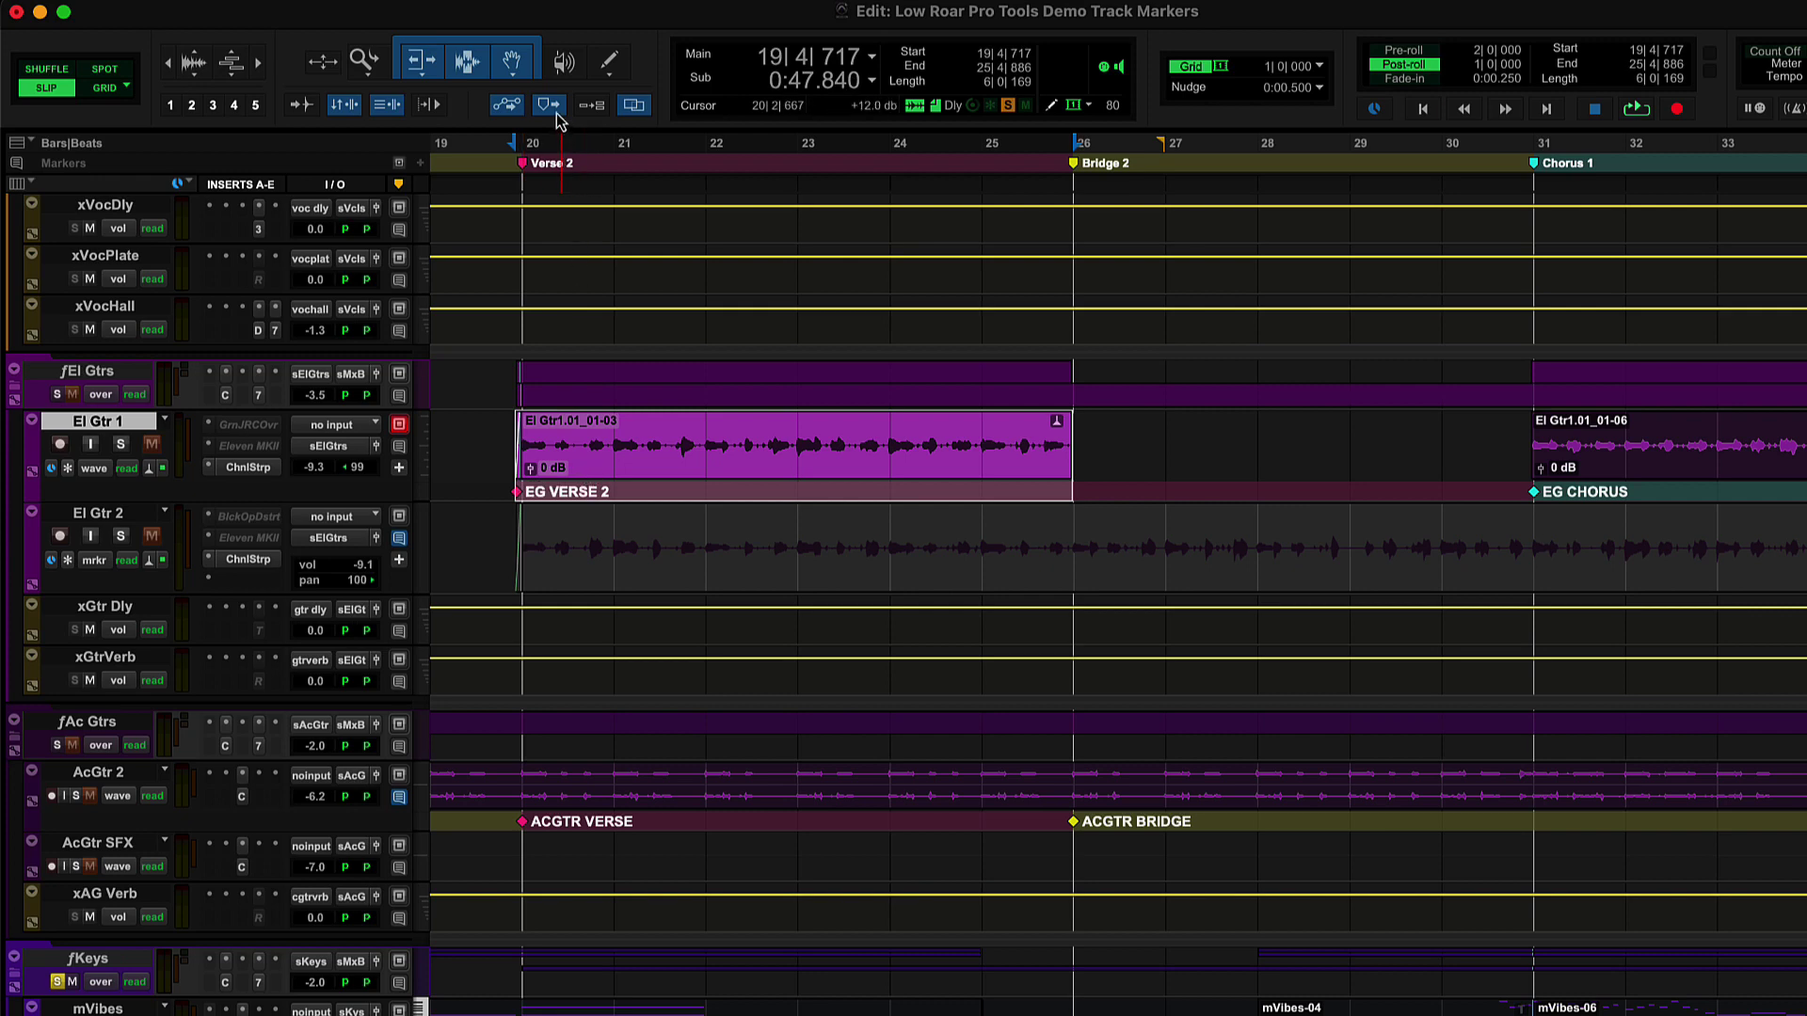
drag(673, 459, 909, 459)
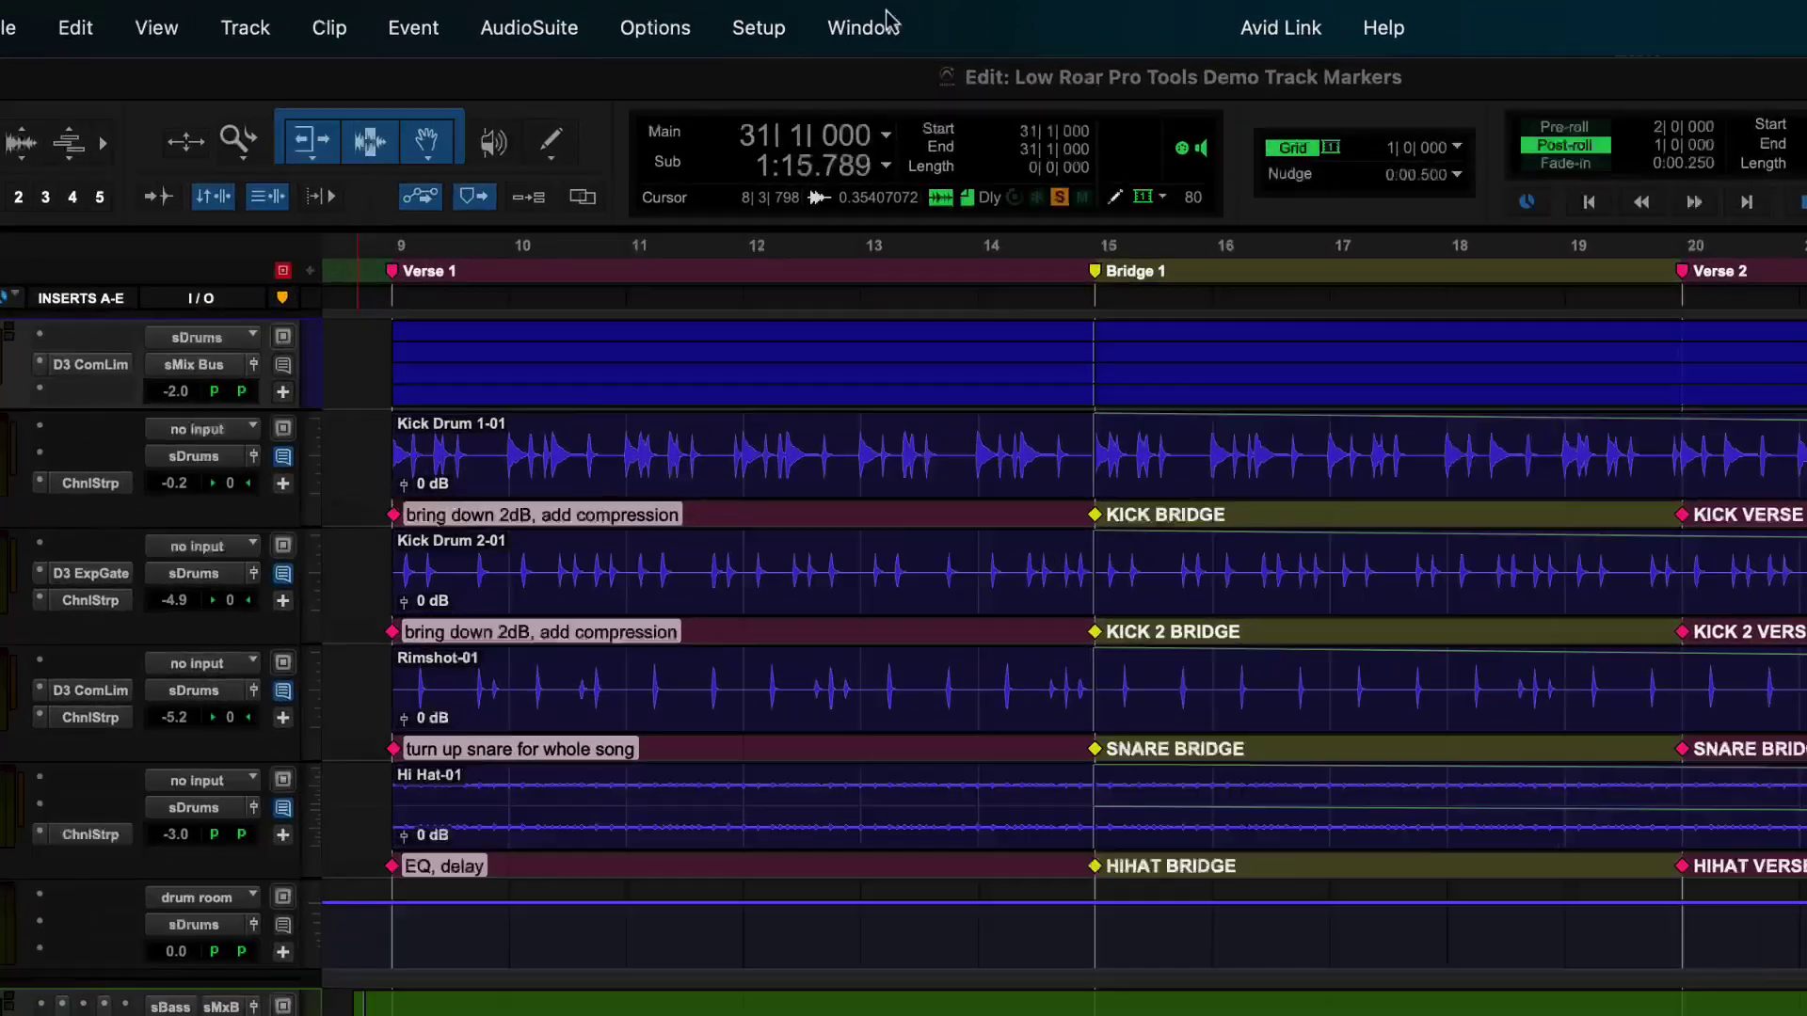
From Memory Locations, jump the timeline to BASS CHORUS 2, Bridge 2, then SNARE VERSES
click(892, 23)
click(930, 811)
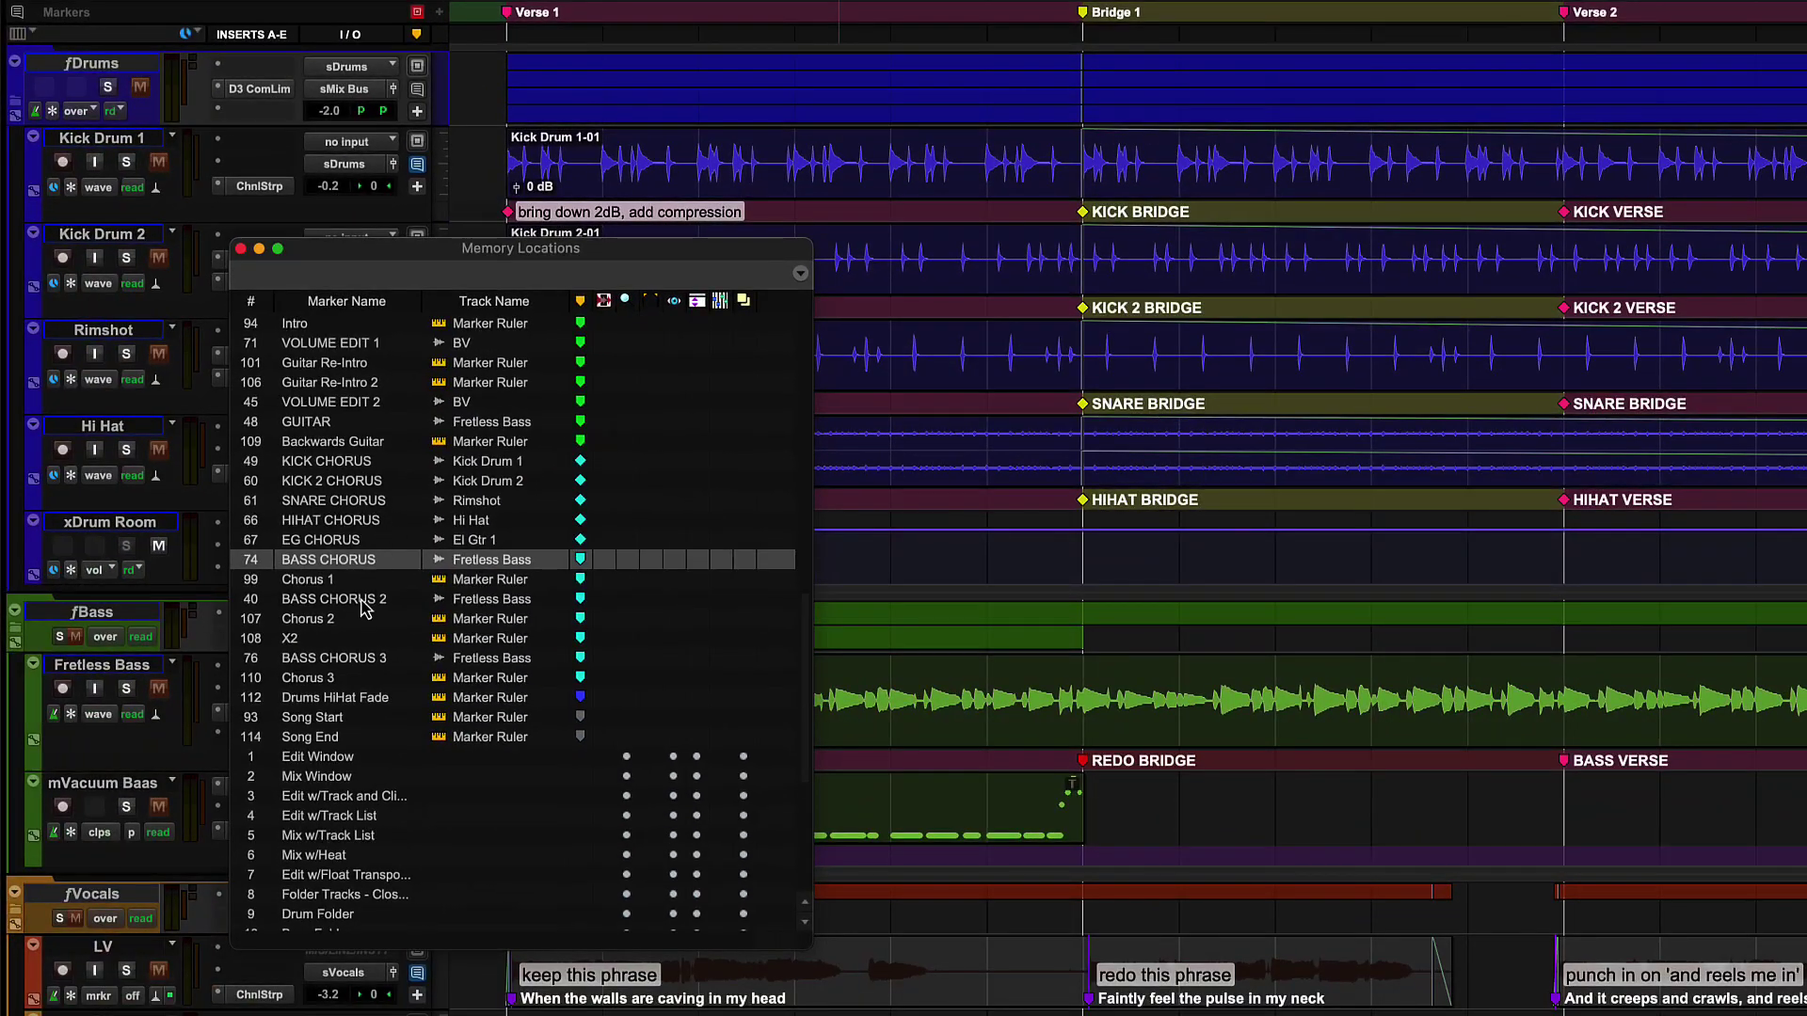
click(363, 600)
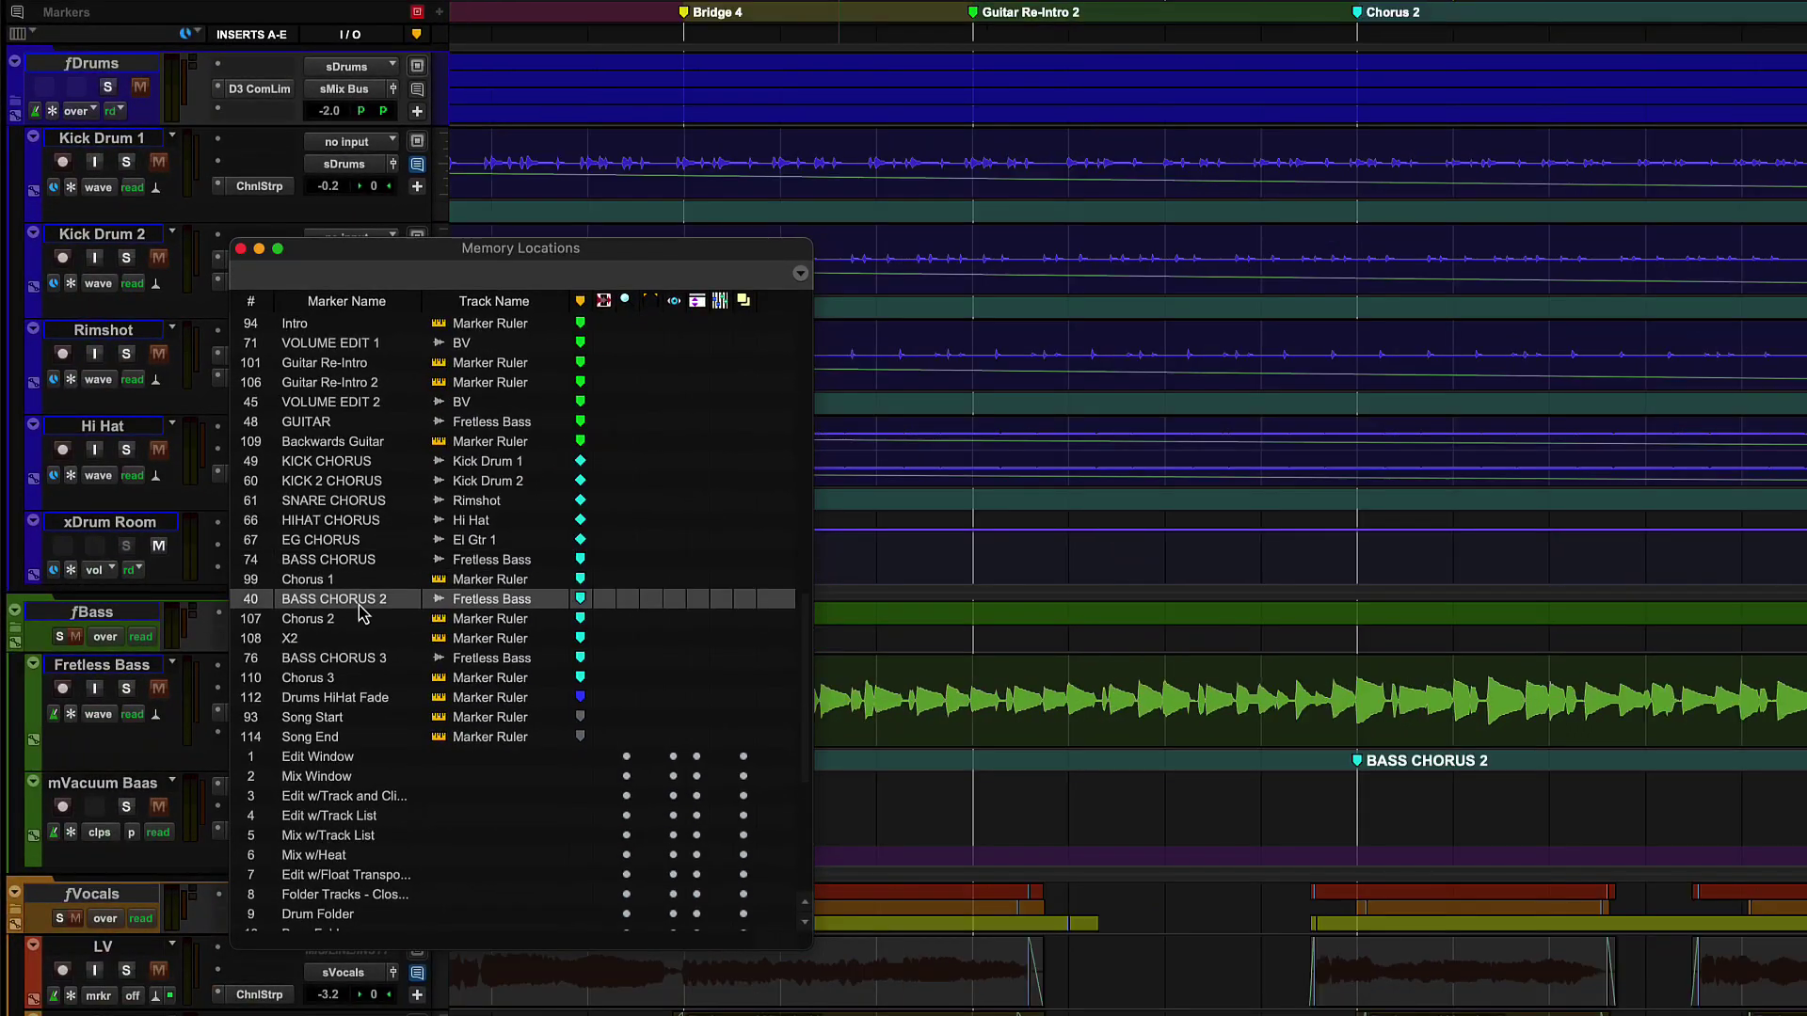
click(350, 342)
scroll(365, 564, up, 10)
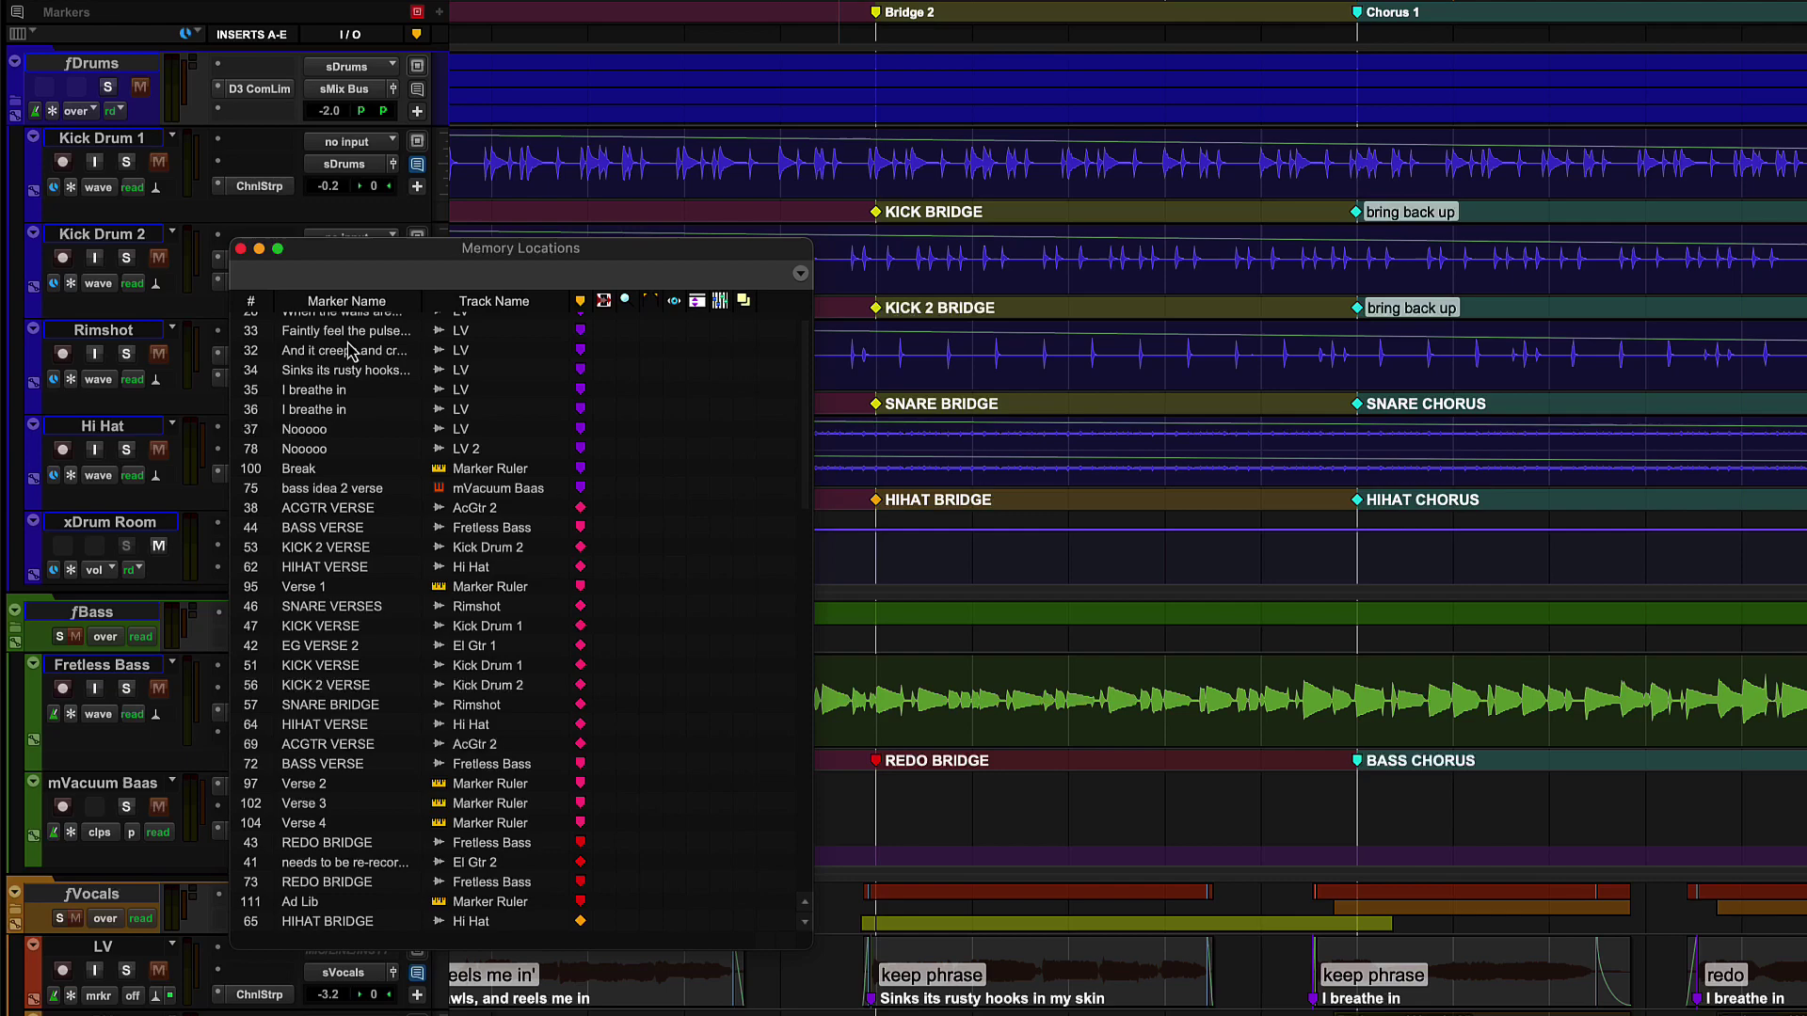
click(359, 638)
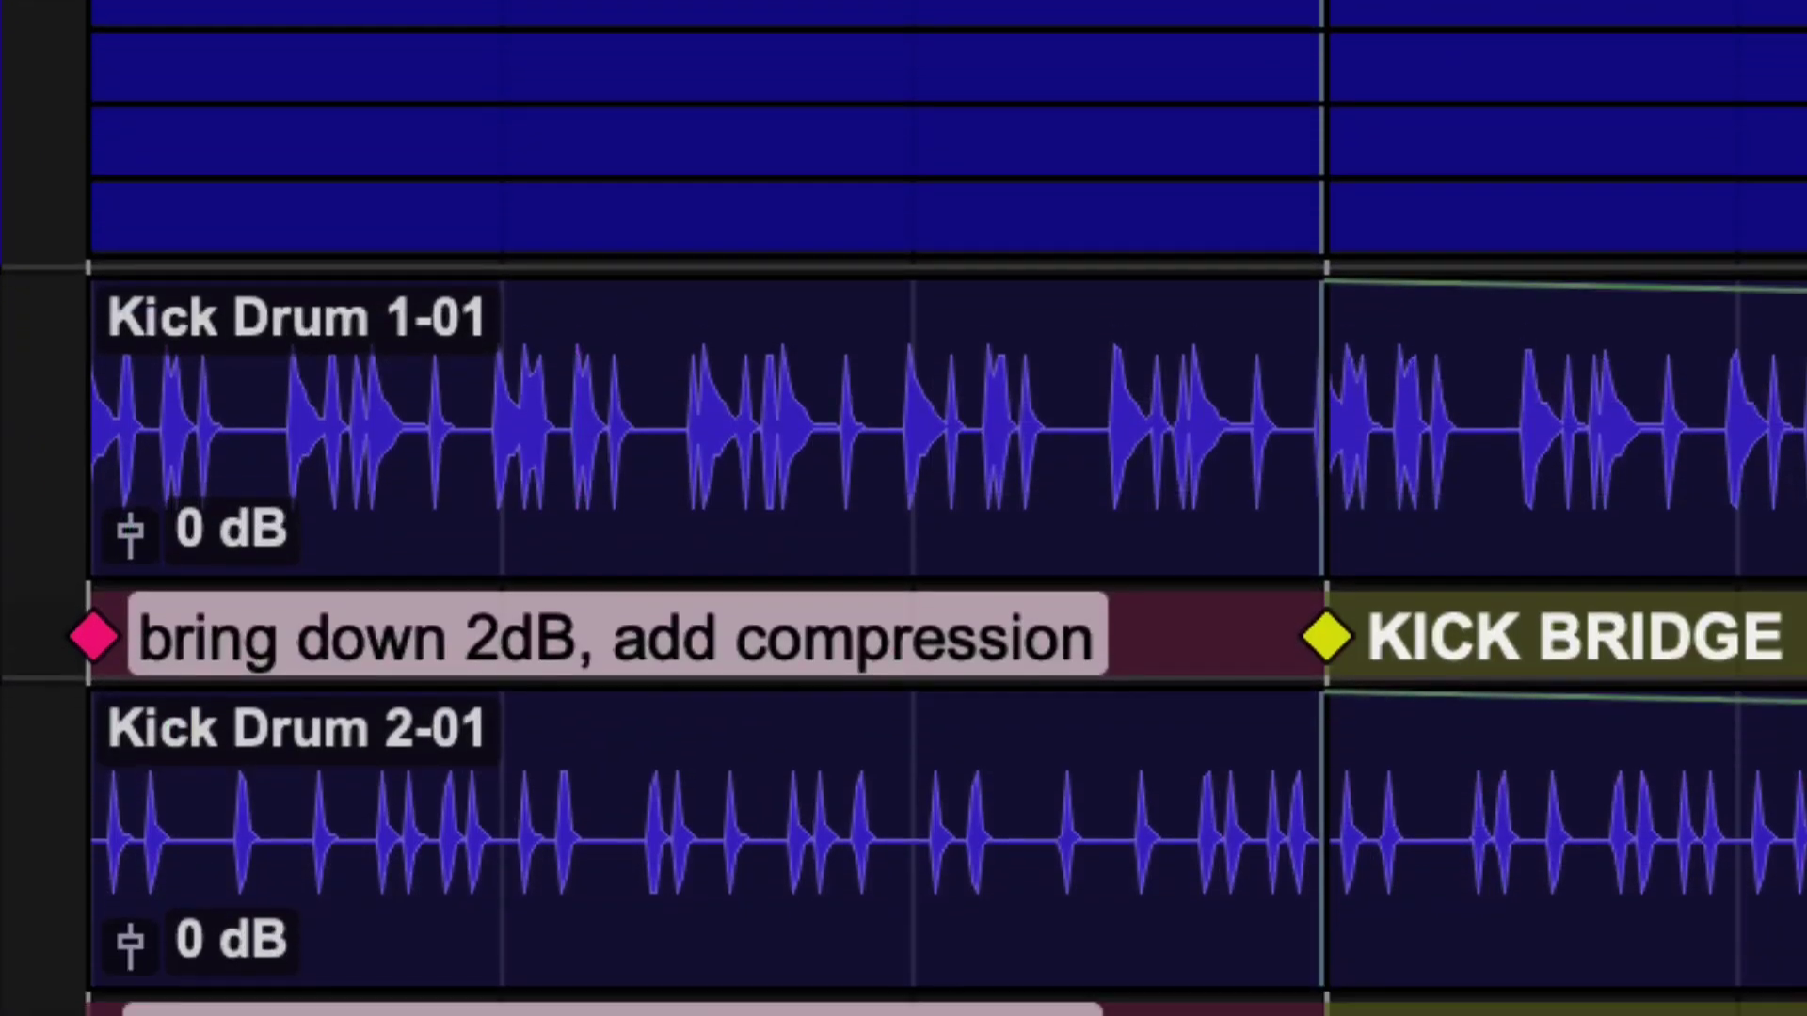